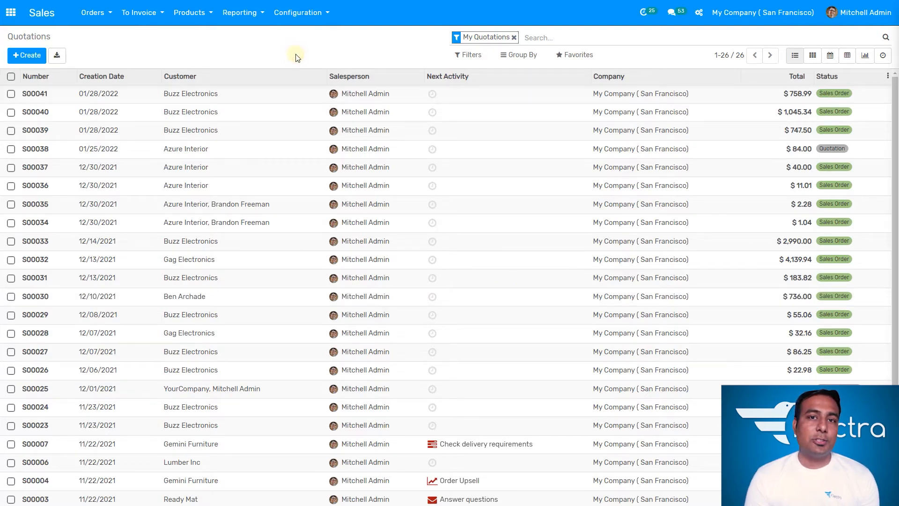
- Start a new quotation, browse the customer suggestions, then go to the Customers list
left_click(38, 60)
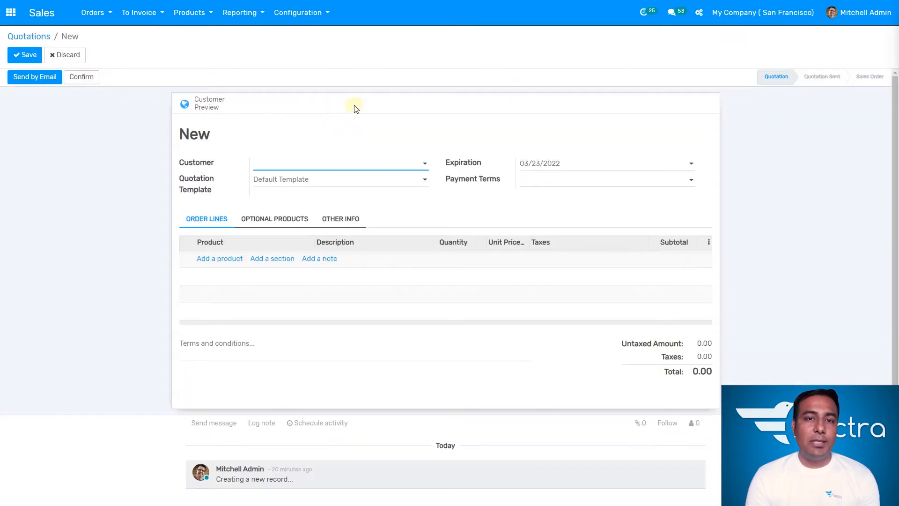
left_click(359, 165)
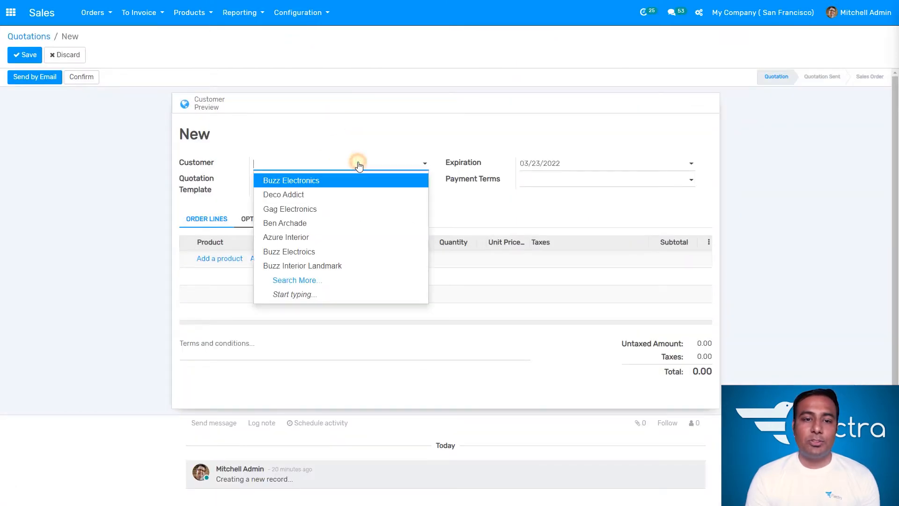
left_click(150, 114)
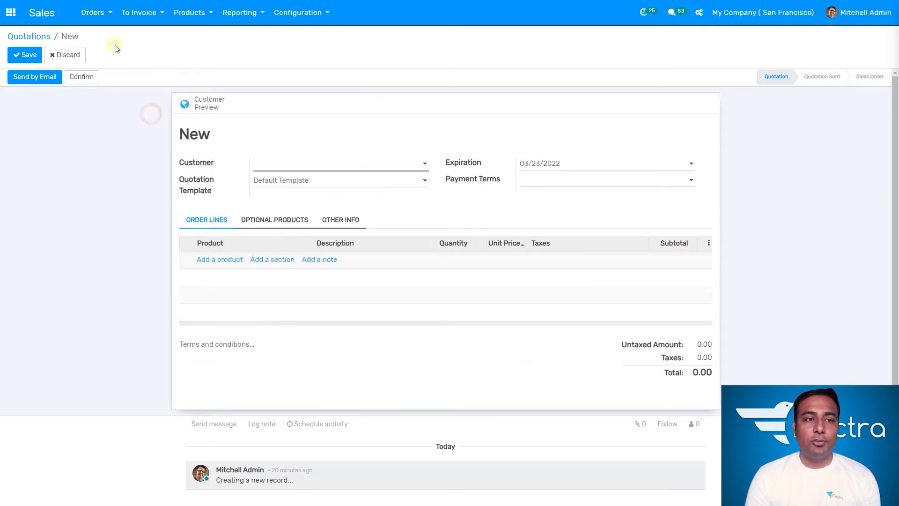
left_click(104, 24)
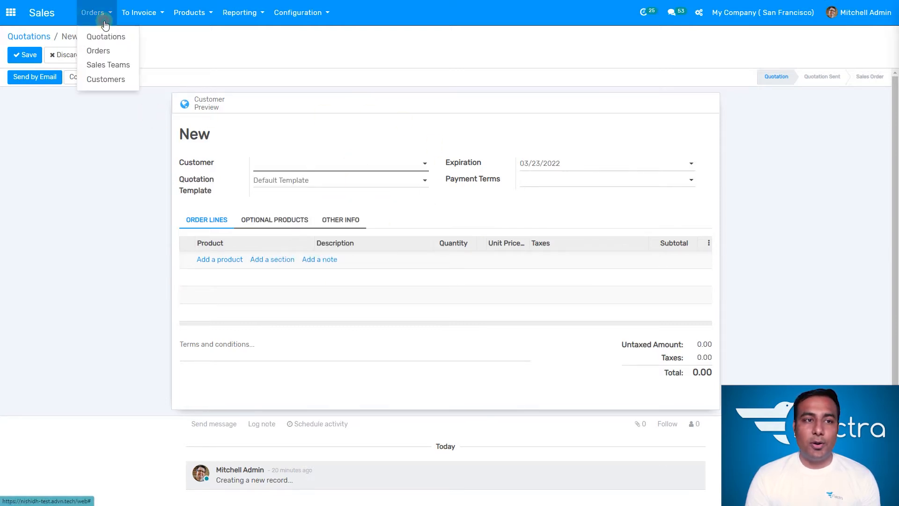
left_click(115, 81)
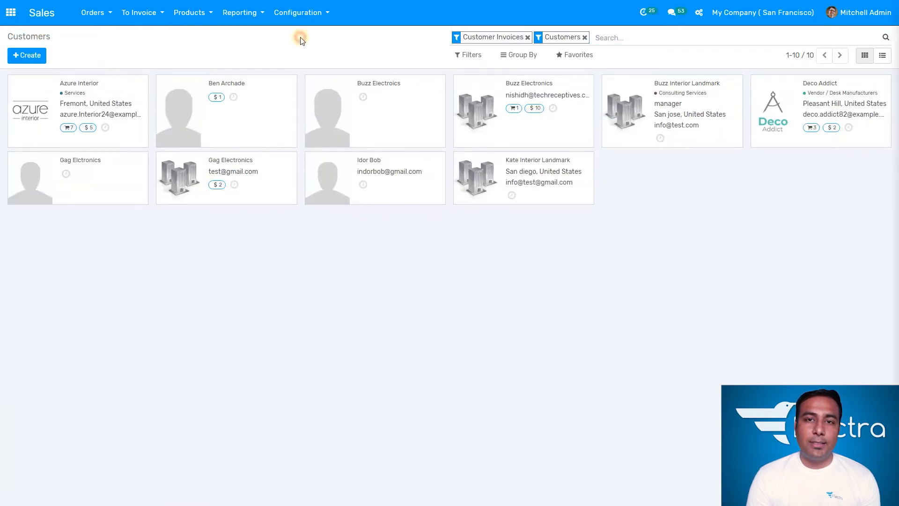
- Create a new Individual customer and enter the contact's full name
left_click(44, 59)
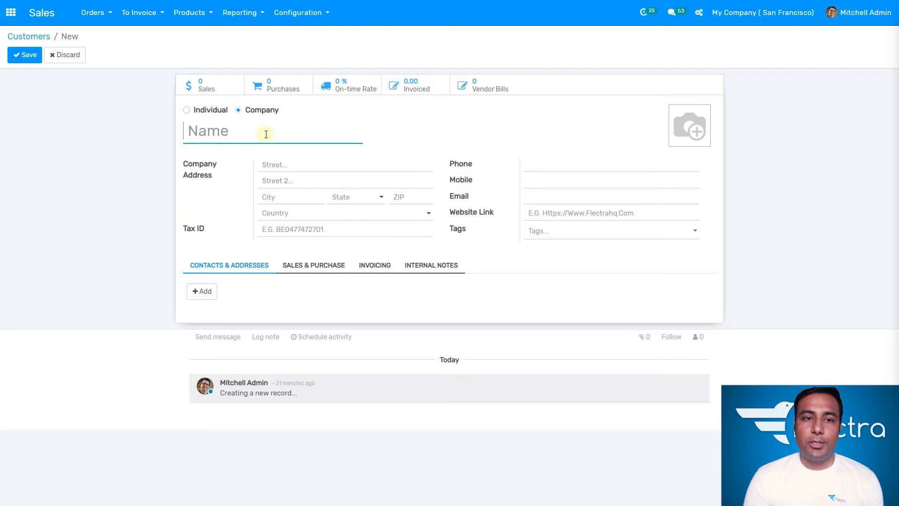
left_click(186, 110)
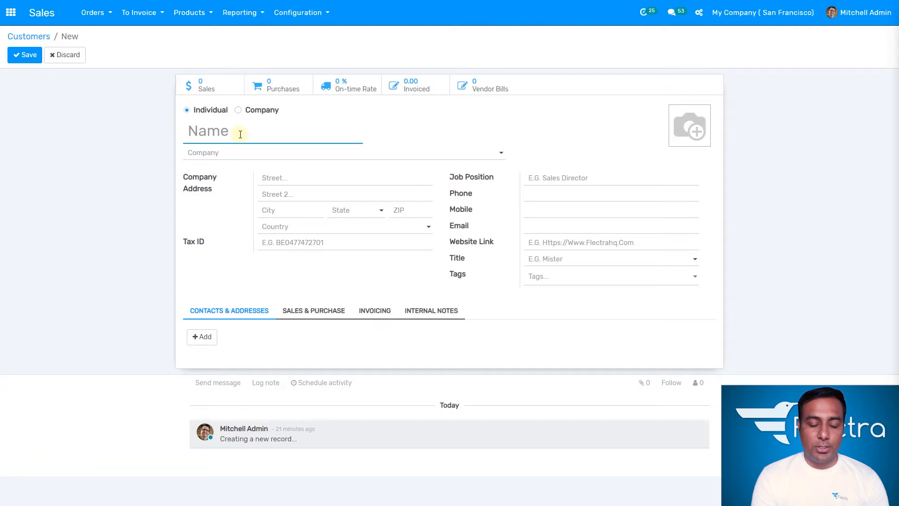
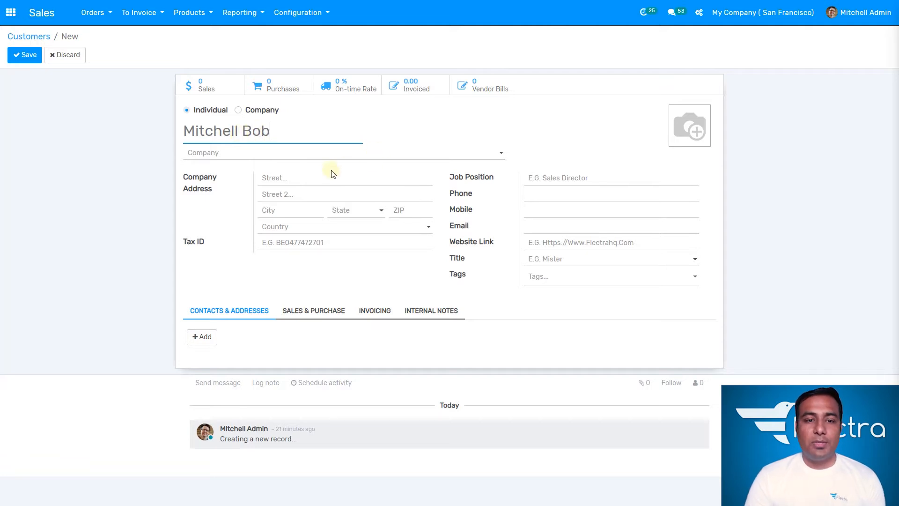
left_click(312, 177)
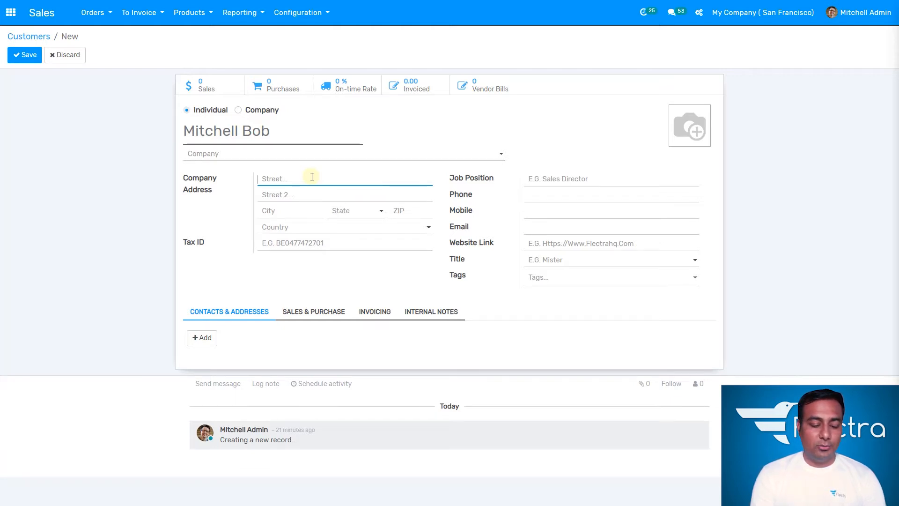
- Enter the customer's two street address lines
type("Suit way")
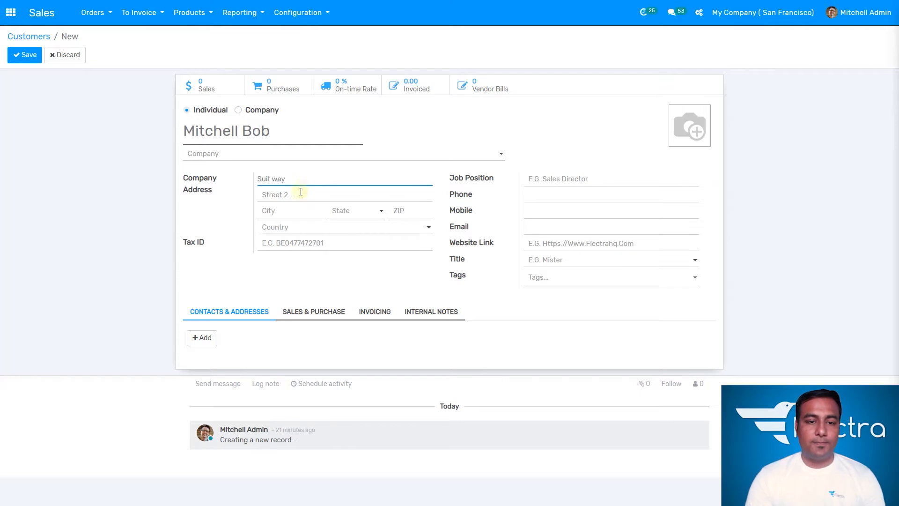
left_click(300, 192)
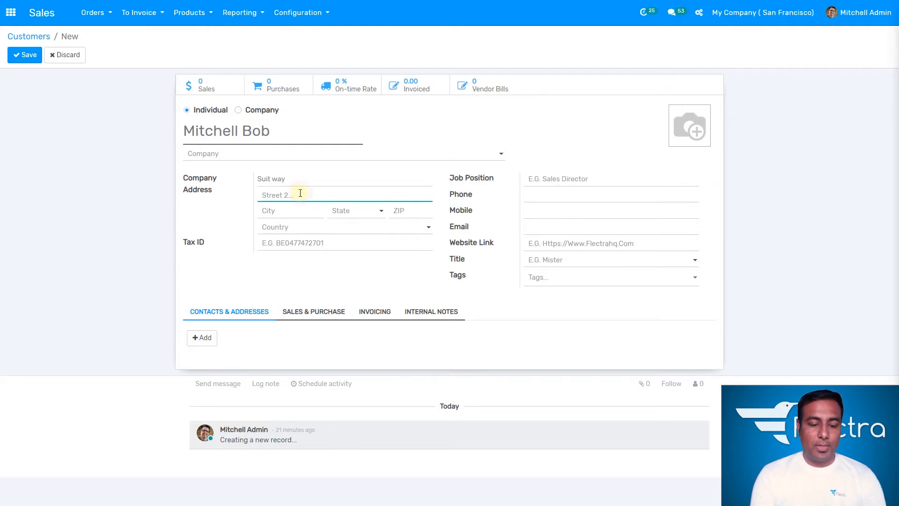
type("Pandam")
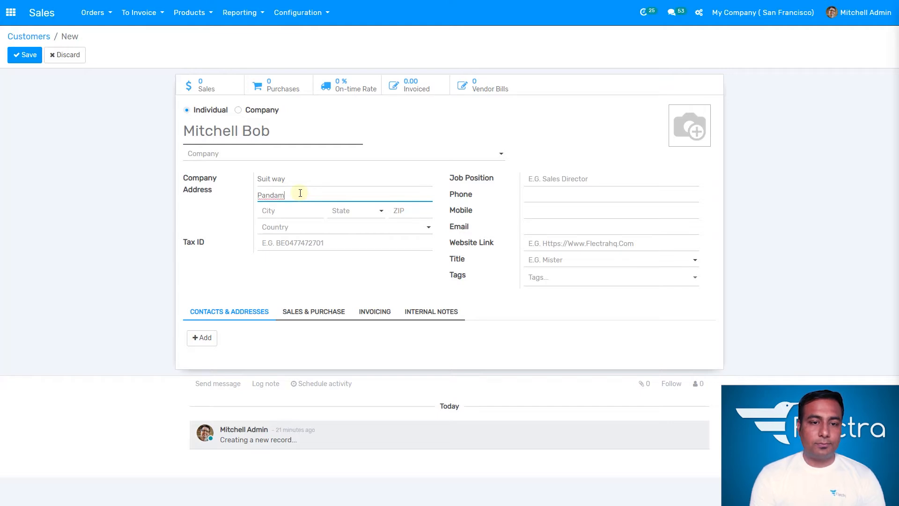
type("way")
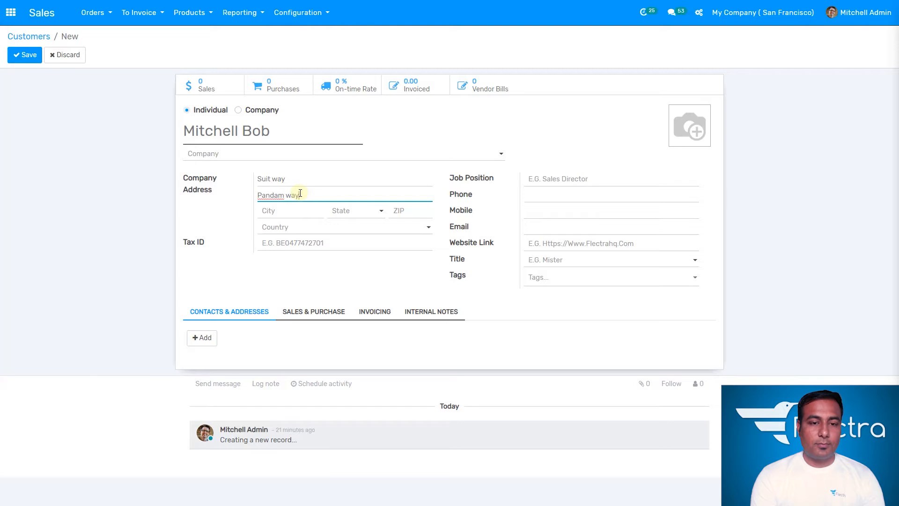
- Set the country to United States, correcting the mistaken Virgin Islands (USA) pick
left_click(288, 211)
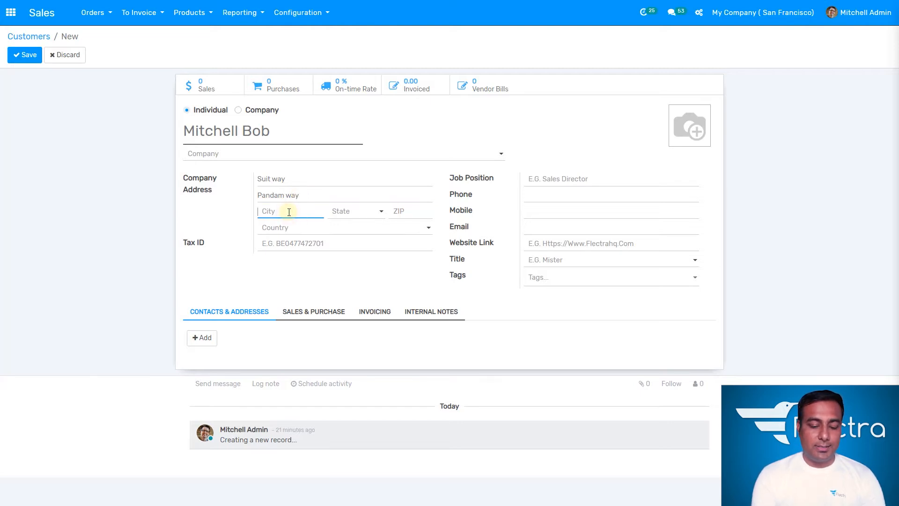
type("Los ang")
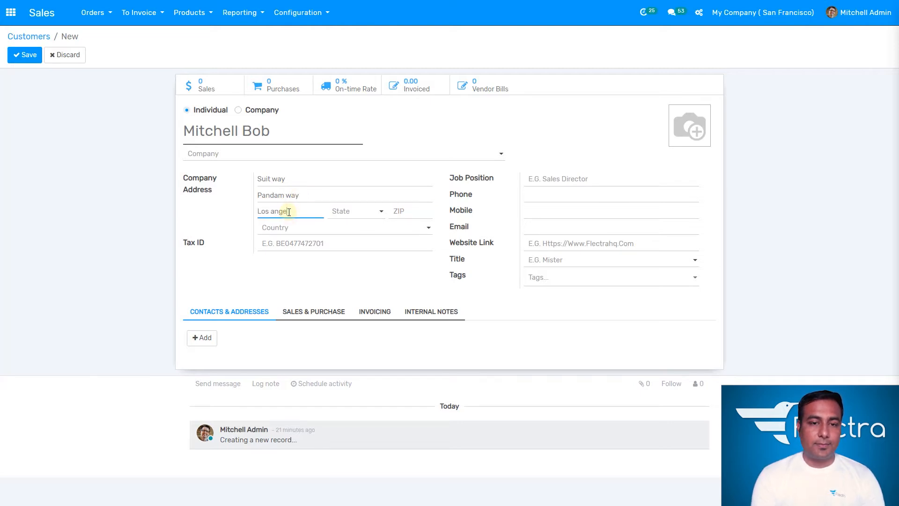
type("e")
left_click(289, 228)
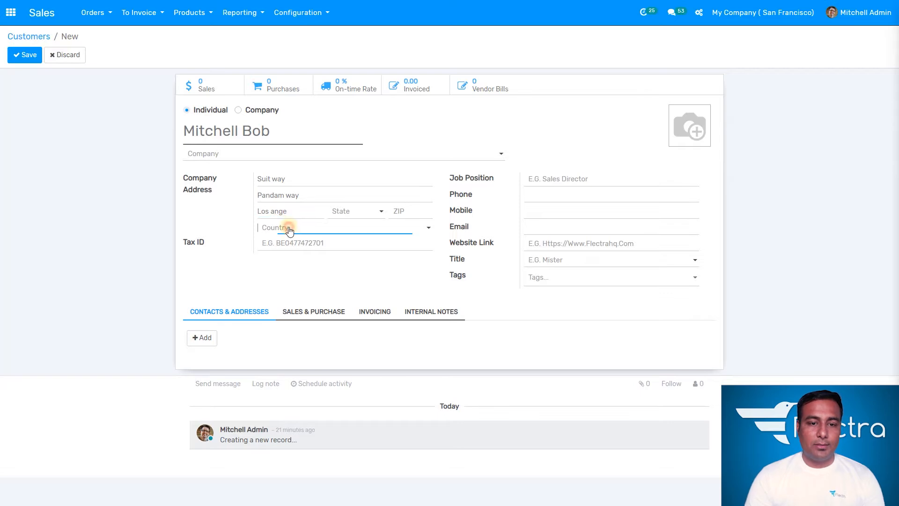
type("usa")
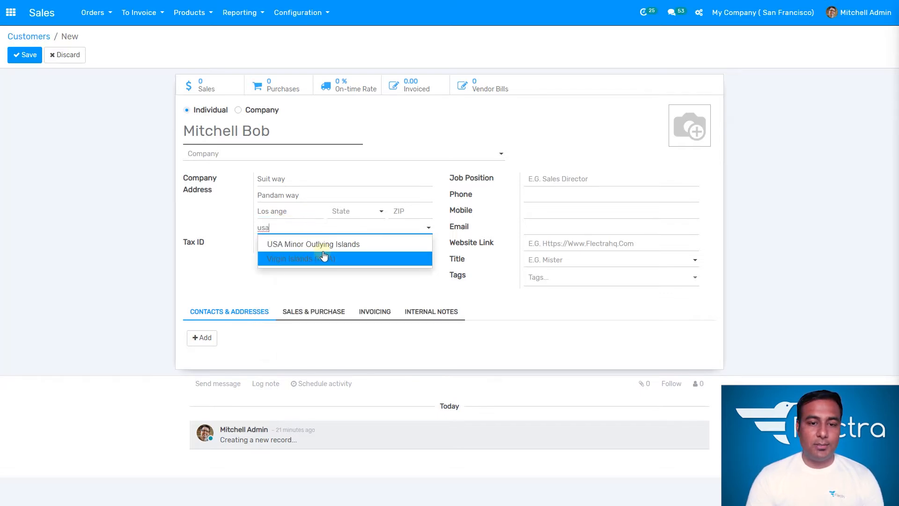
left_click(345, 260)
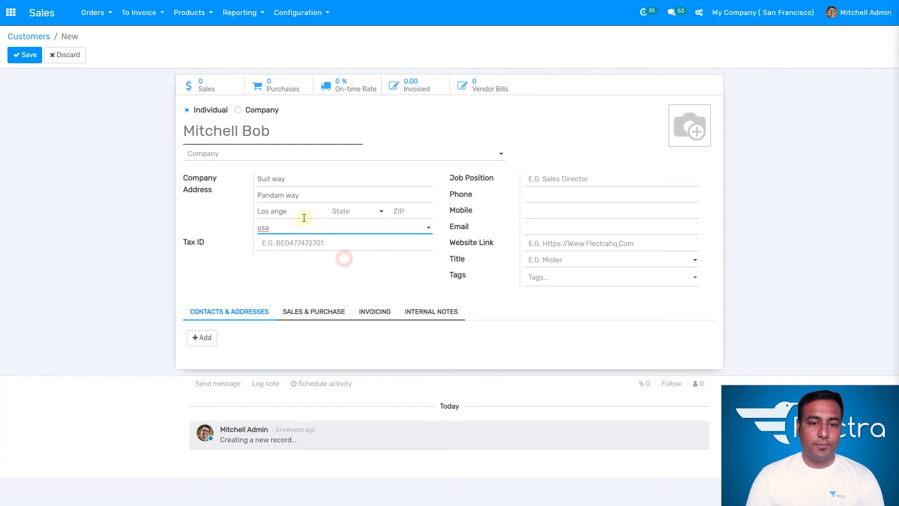
left_click(303, 212)
key("BackSpace")
key("BackSpace")
key("BackSpace")
key("BackSpace")
key("BackSpace")
key("BackSpace")
key("BackSpace")
key("BackSpace")
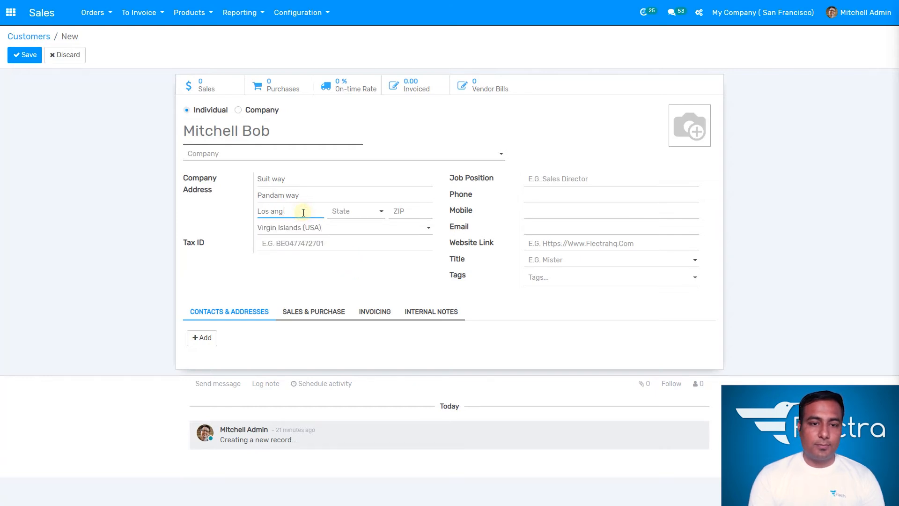
left_click(337, 230)
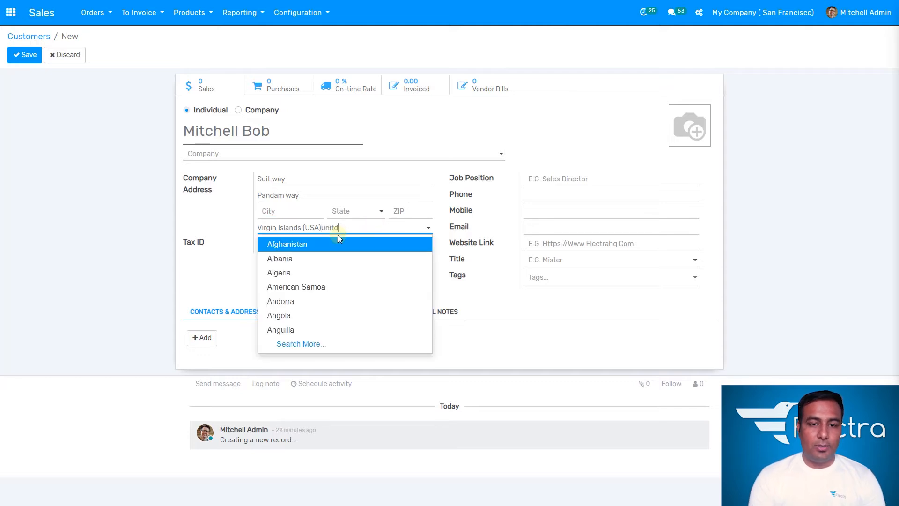
key("BackSpace")
key("BackSpace")
key("BackSpace")
key("BackSpace")
key("BackSpace")
key("BackSpace")
key("BackSpace")
key("BackSpace")
key("BackSpace")
key("BackSpace")
key("BackSpace")
key("BackSpace")
key("BackSpace")
key("BackSpace")
key("BackSpace")
key("BackSpace")
key("BackSpace")
key("BackSpace")
key("BackSpace")
key("BackSpace")
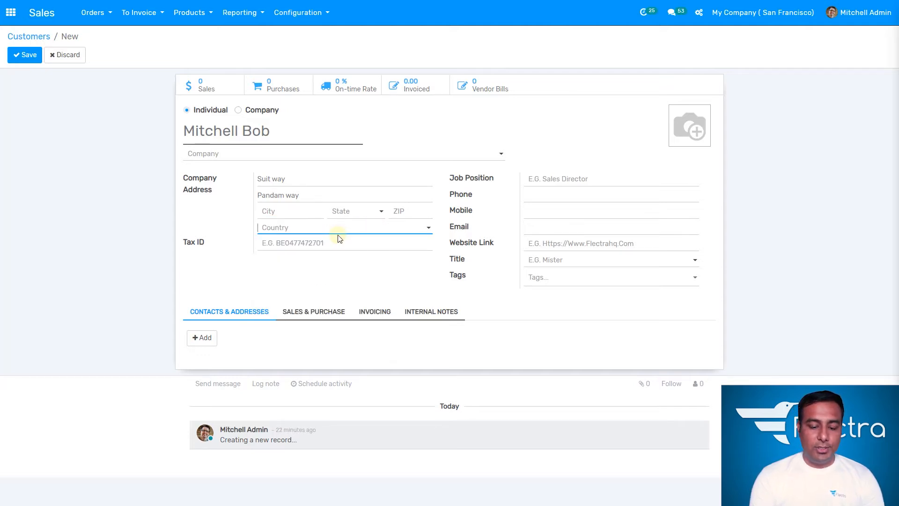
type("united")
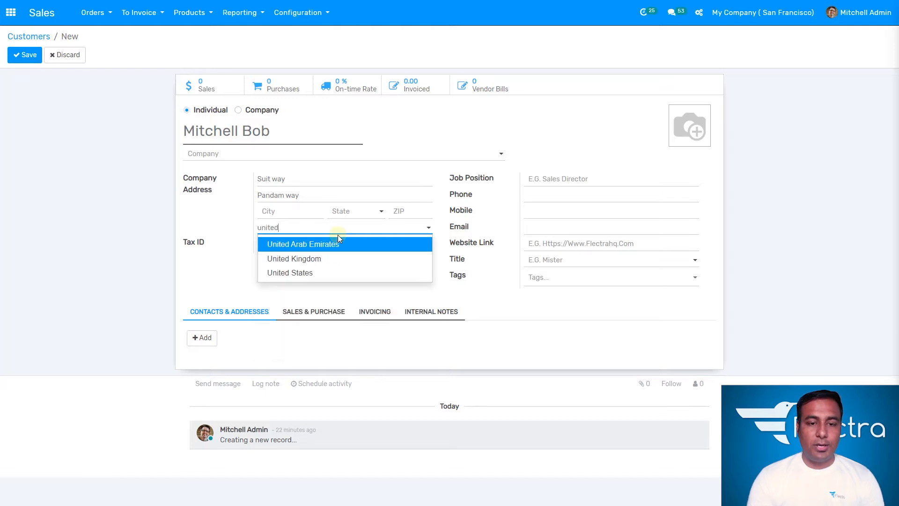
left_click(327, 272)
- Fill in the city, choose state California (US) and enter the ZIP code
left_click(292, 214)
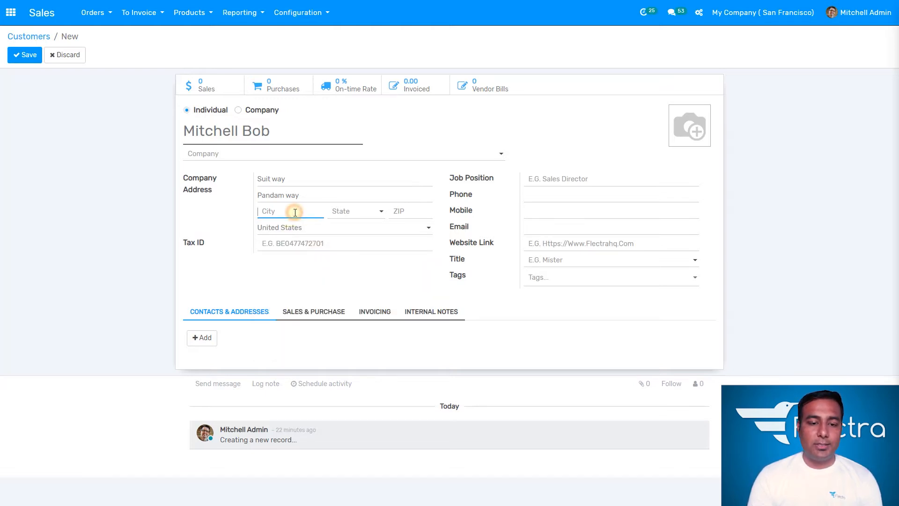
type("san ")
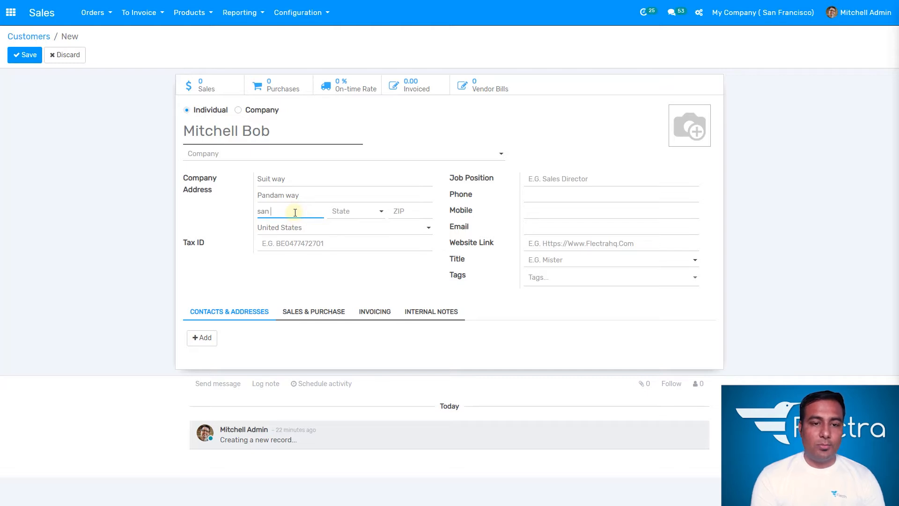
type("diego")
left_click(366, 214)
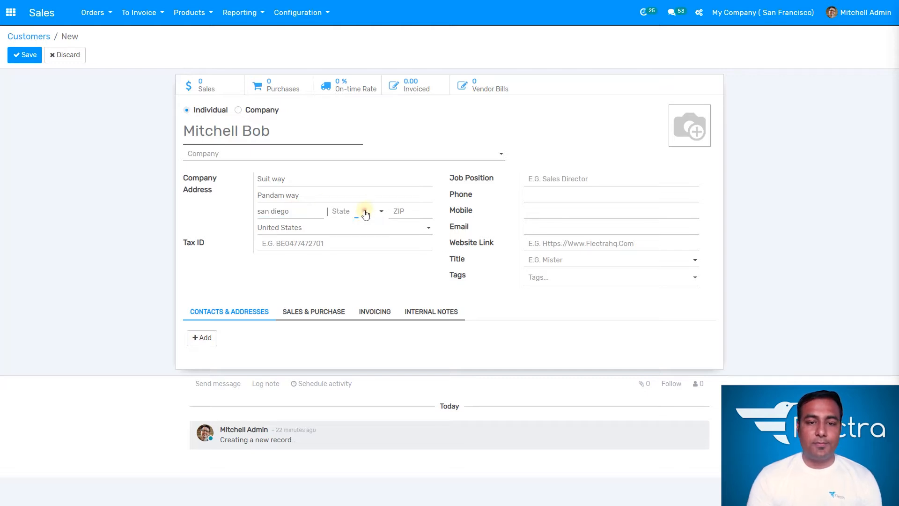
type("ca")
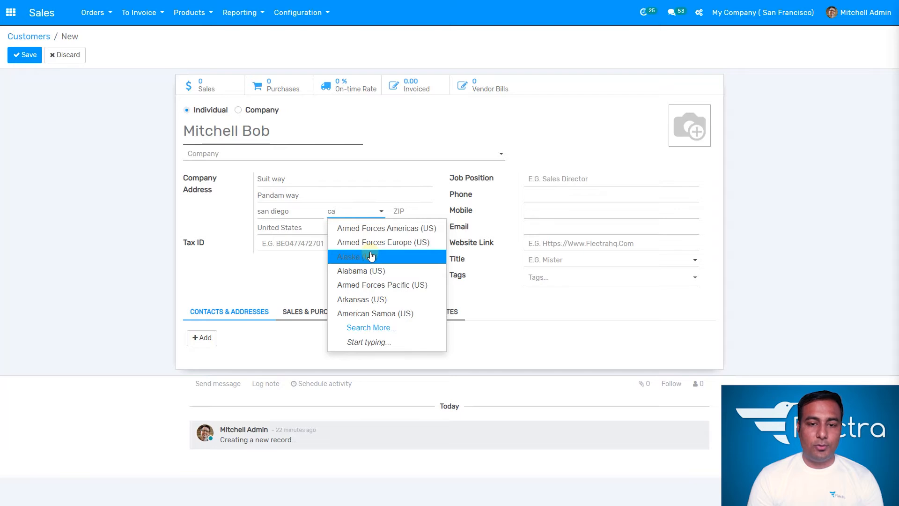
left_click(382, 227)
left_click(411, 214)
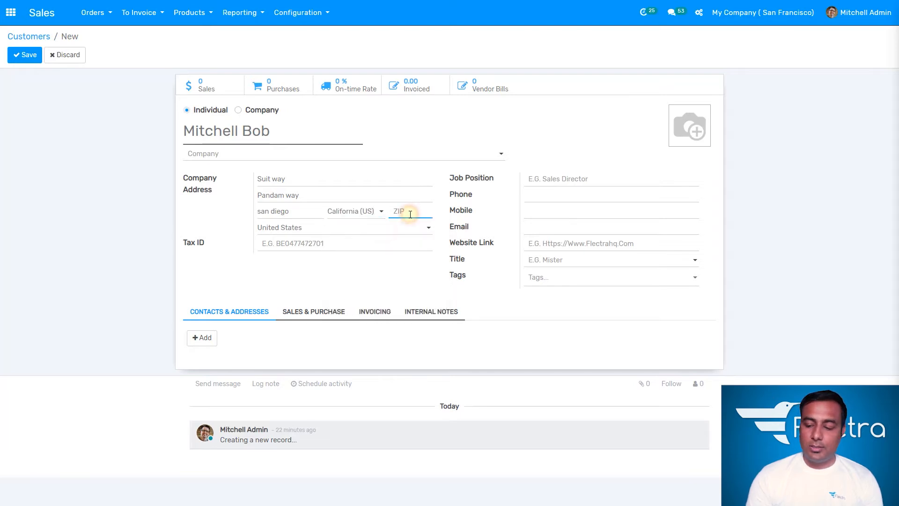
type("92012")
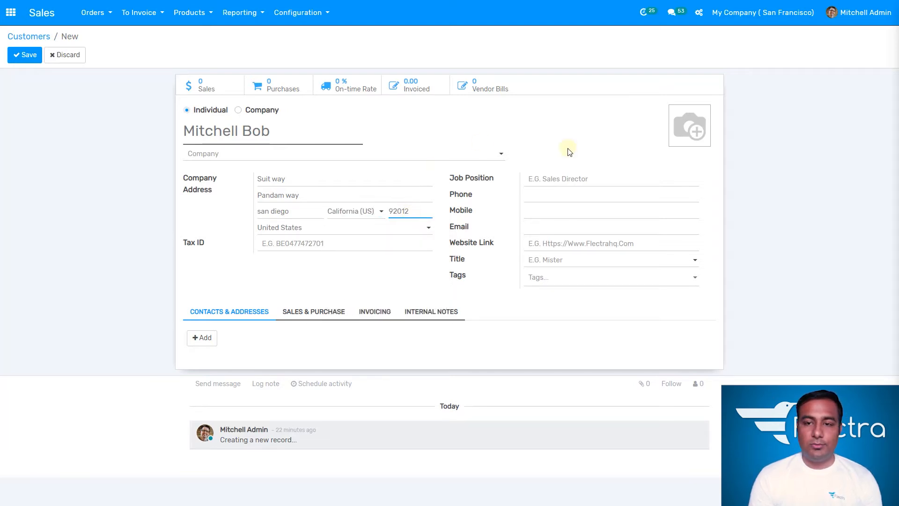
left_click(556, 174)
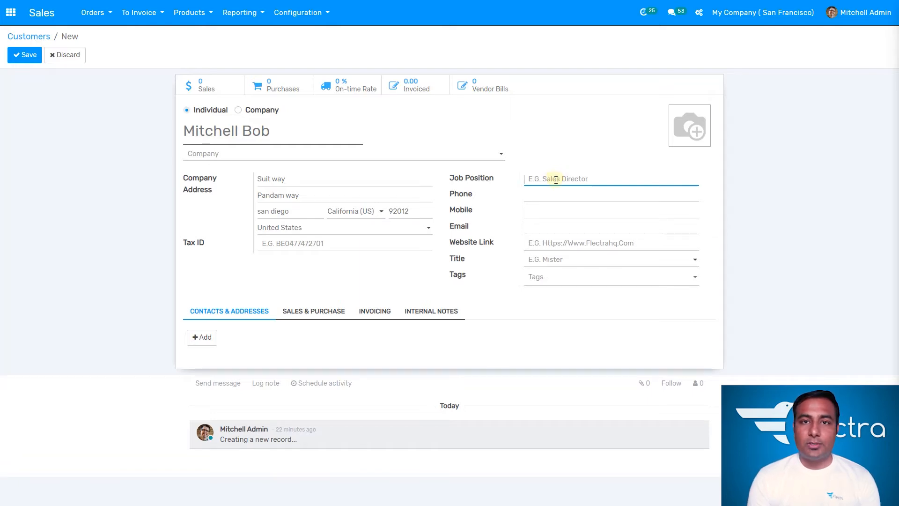
- Enter the customer's phone, mobile number and e-mail address, fixing the e-mail typo
left_click(552, 192)
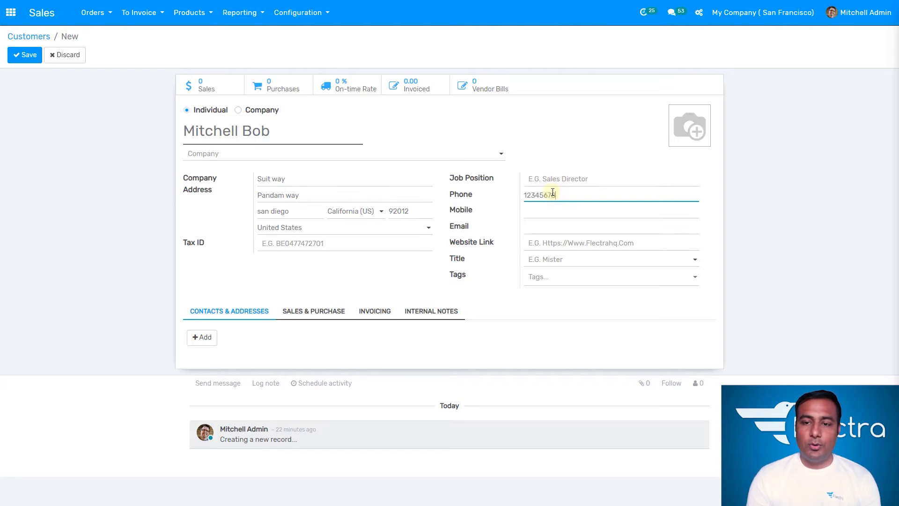
key("Tab")
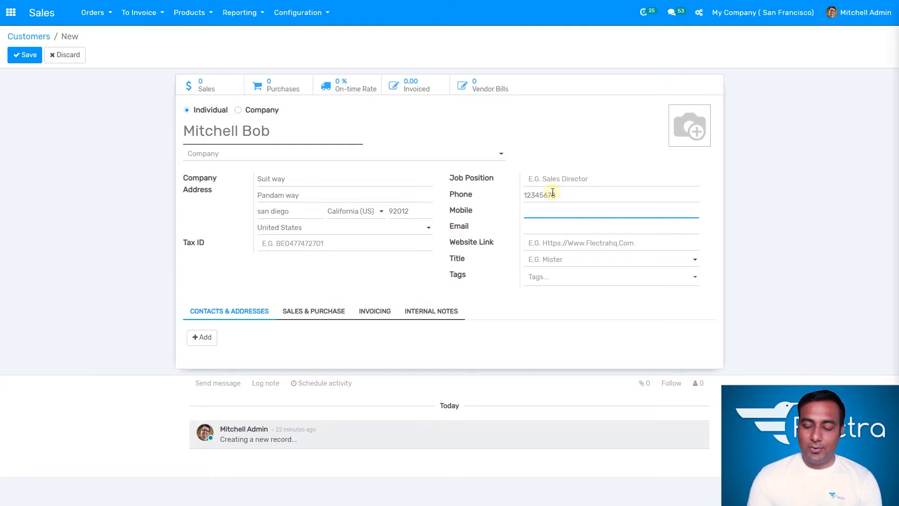
type("123456789")
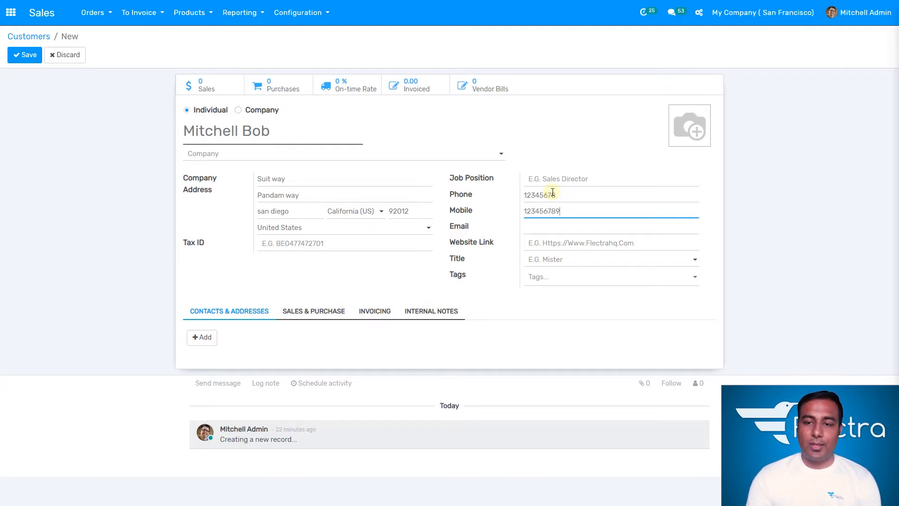
key("Tab")
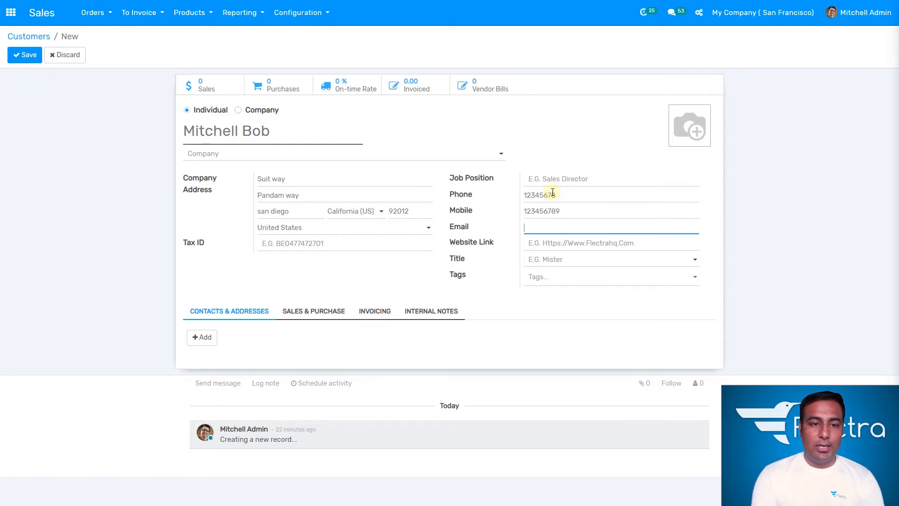
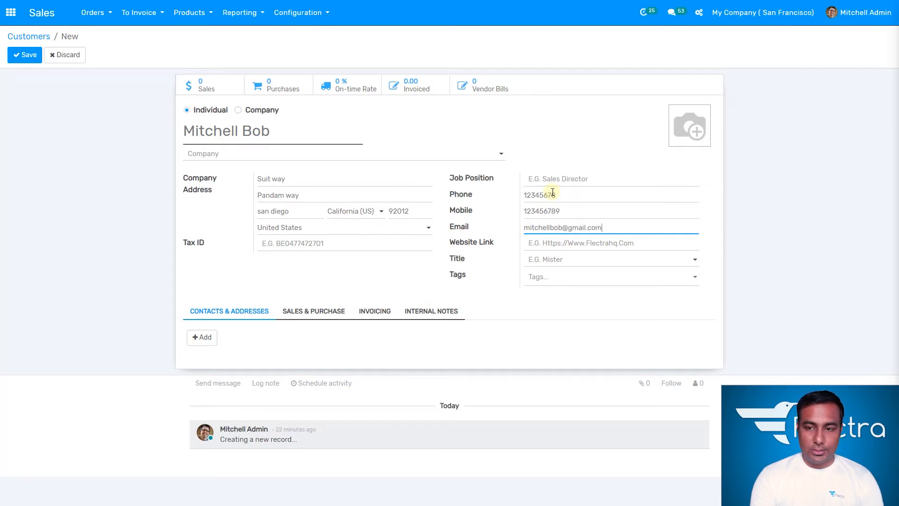
left_click(542, 296)
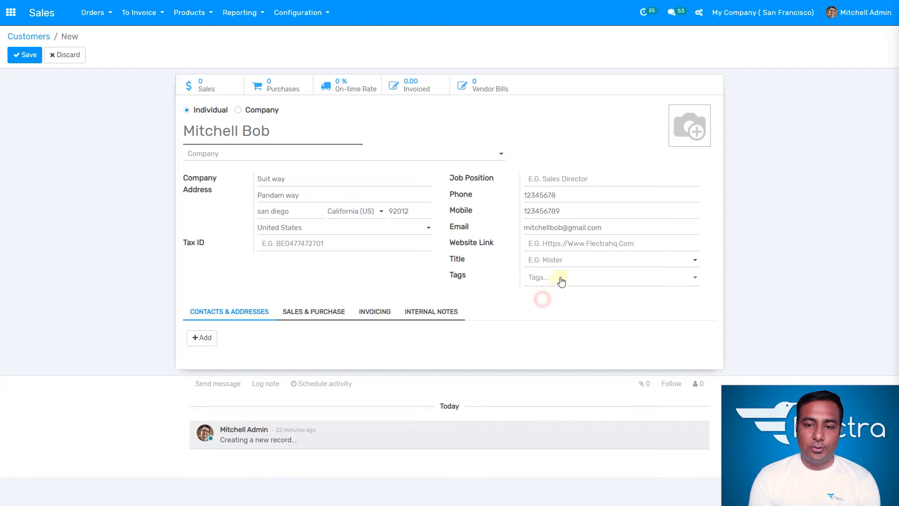
- Look through customer tags without adding one, then show the Sales & Purchase settings
left_click(570, 276)
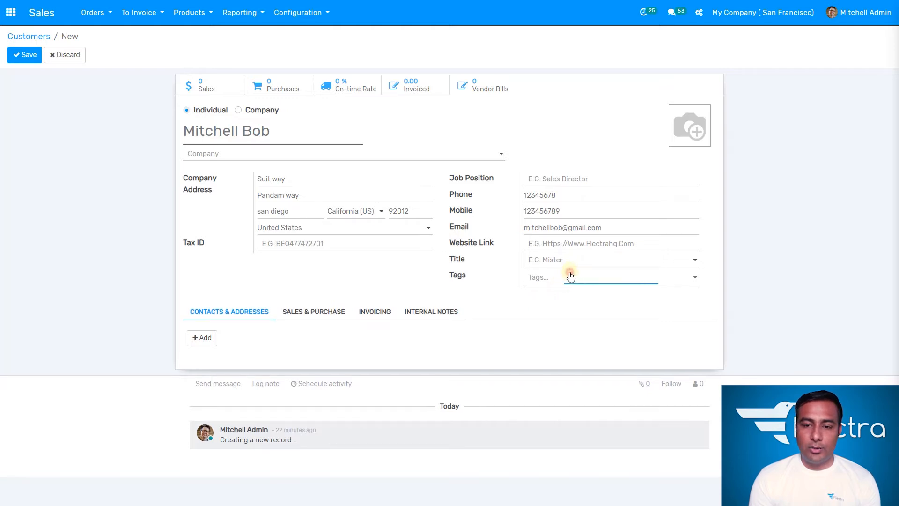
left_click(580, 295)
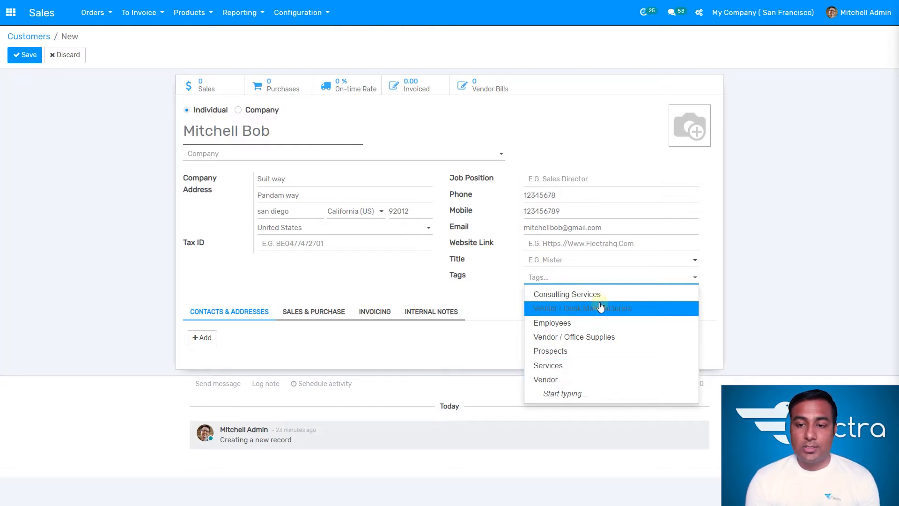
left_click(491, 302)
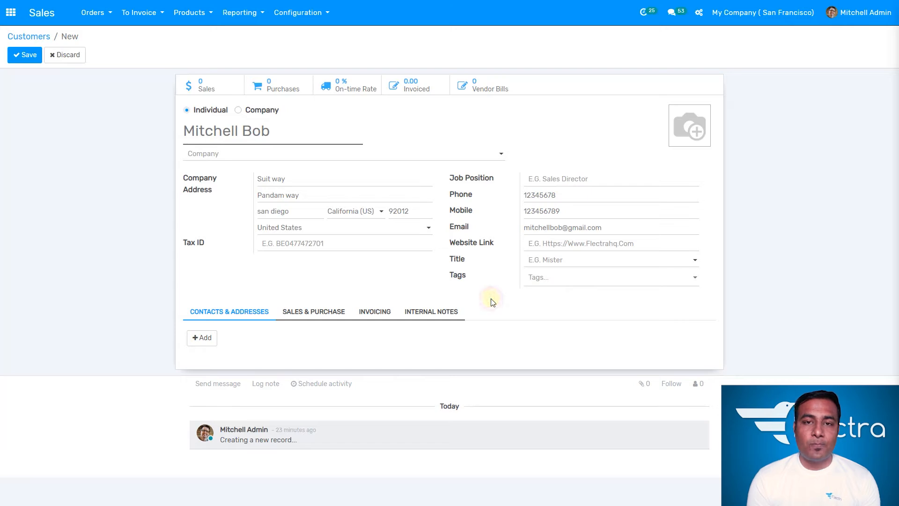
left_click(492, 299)
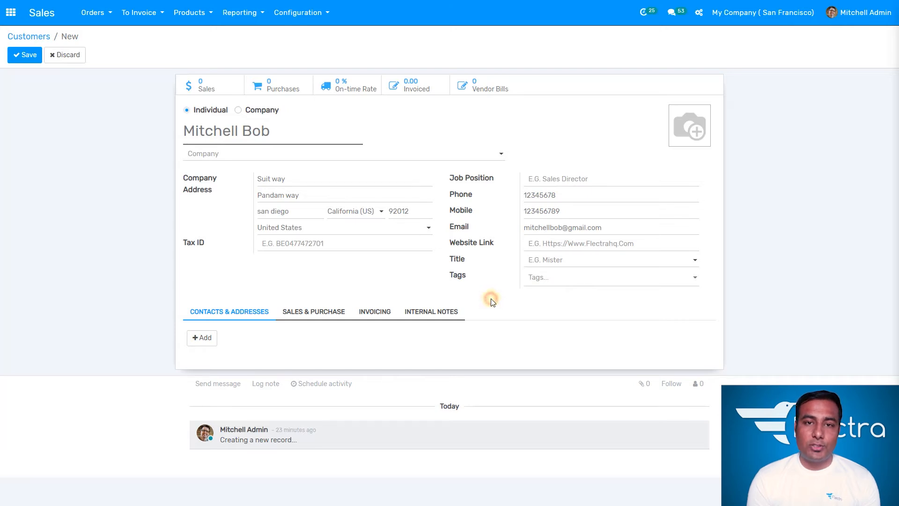
left_click(270, 286)
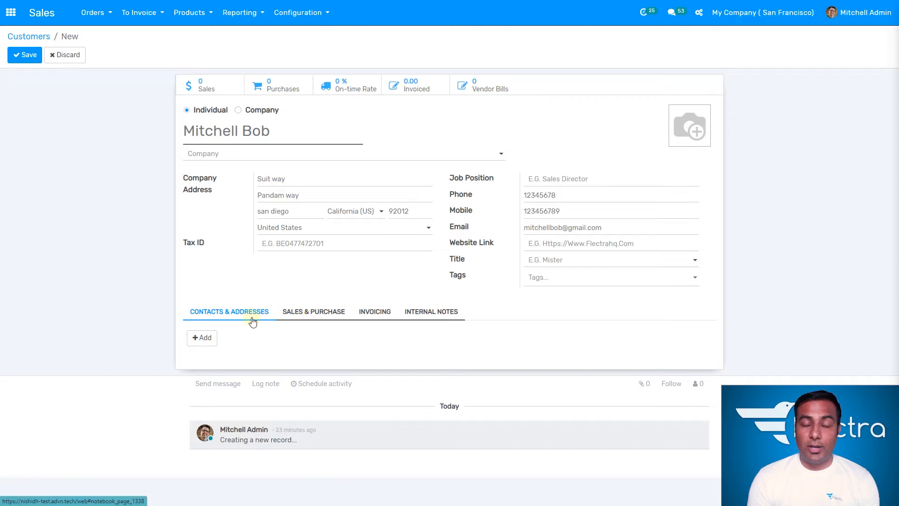
left_click(315, 317)
scroll(291, 363, "down", 1)
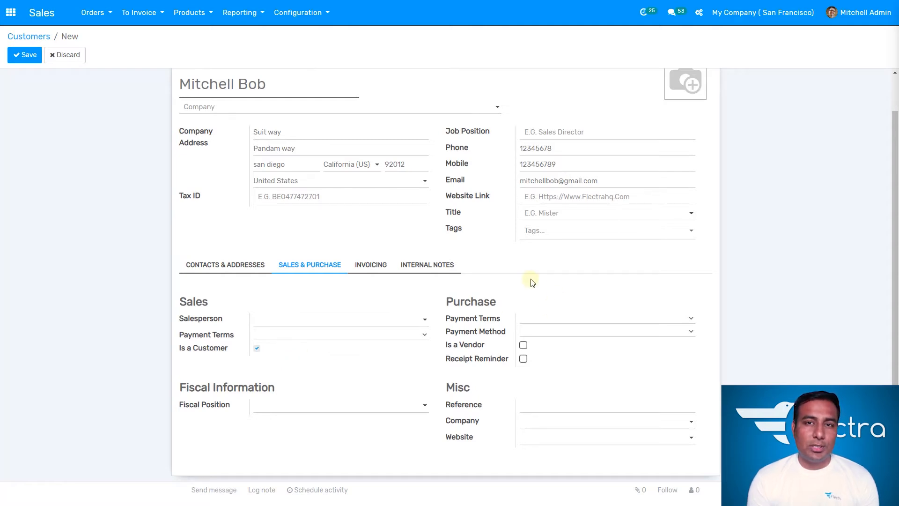
- Assign the demo salesperson, Immediate Payment sales and purchase terms, and Checks payment method
left_click(361, 322)
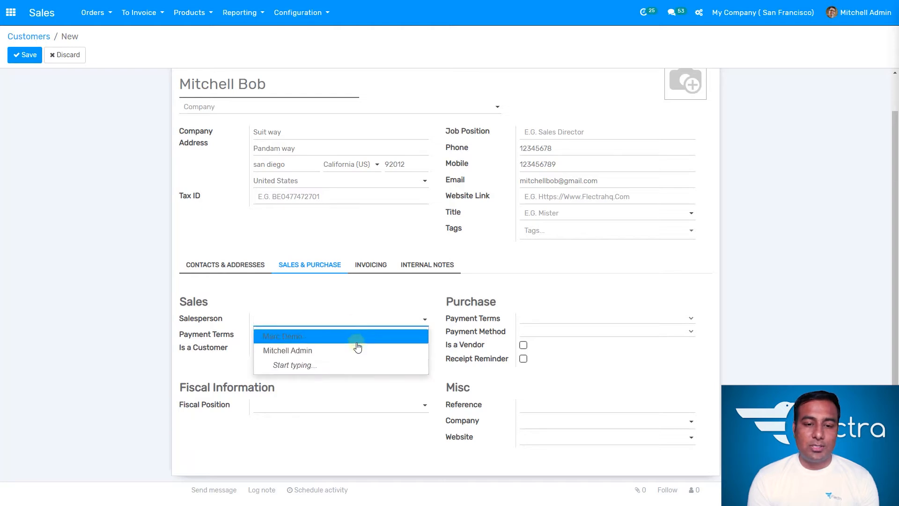
left_click(356, 340)
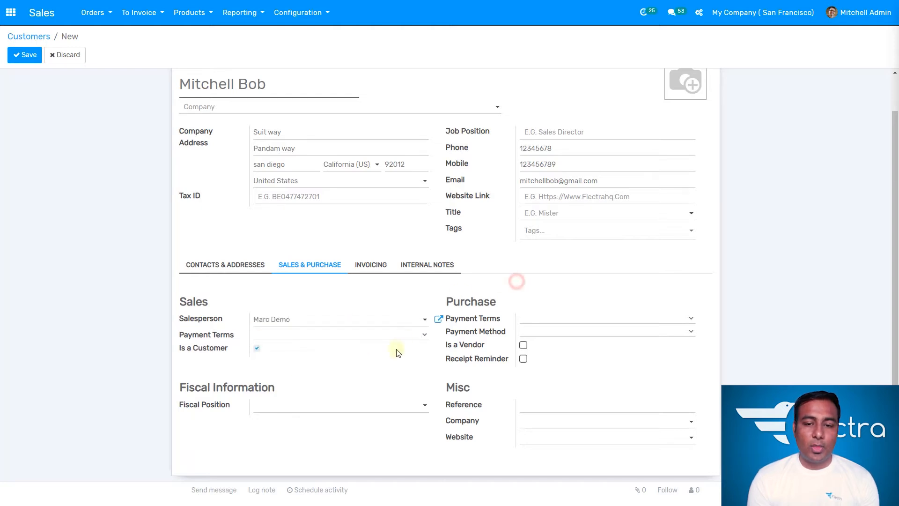
left_click(533, 322)
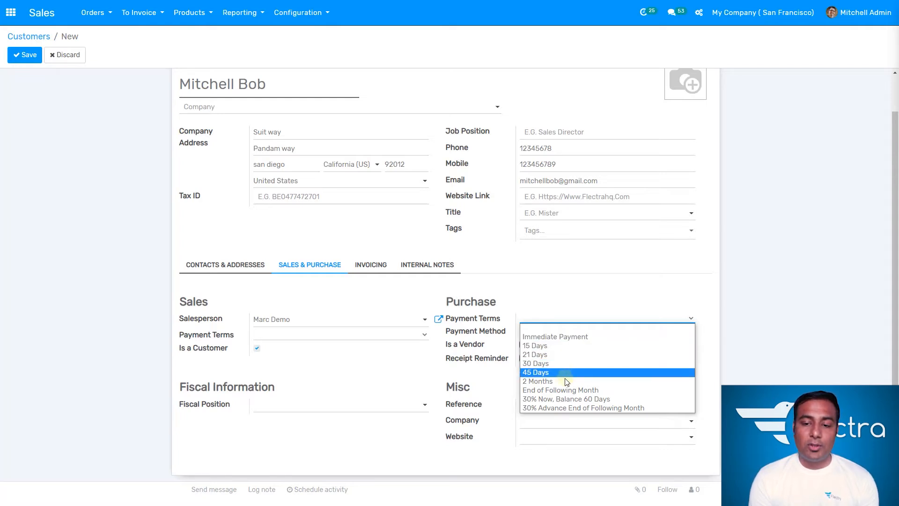
left_click(578, 337)
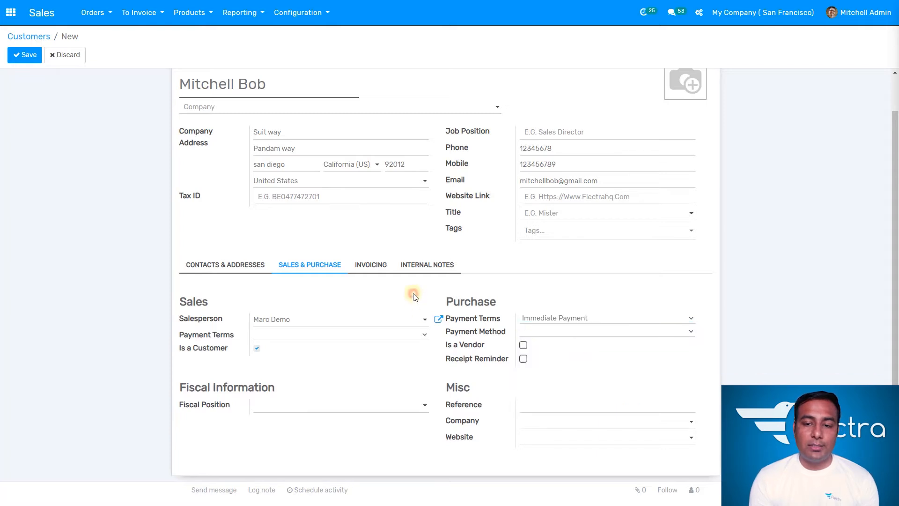
left_click(298, 335)
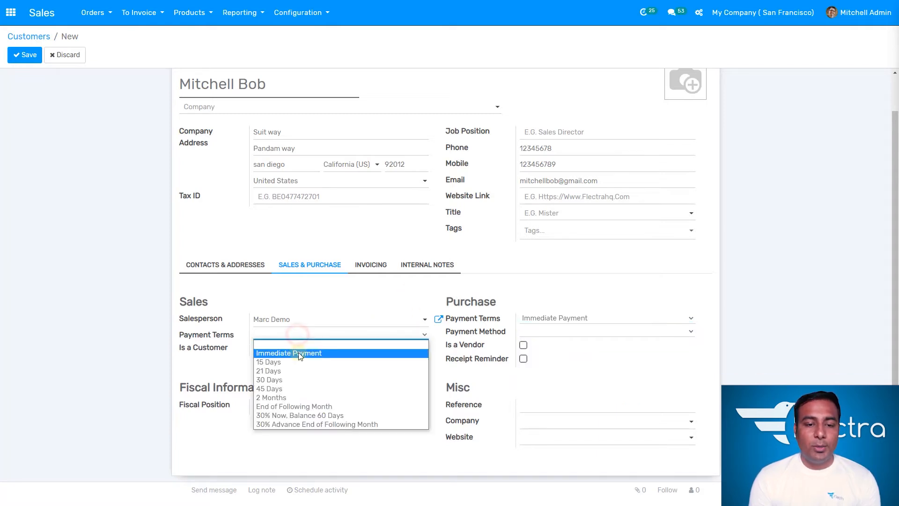
left_click(300, 352)
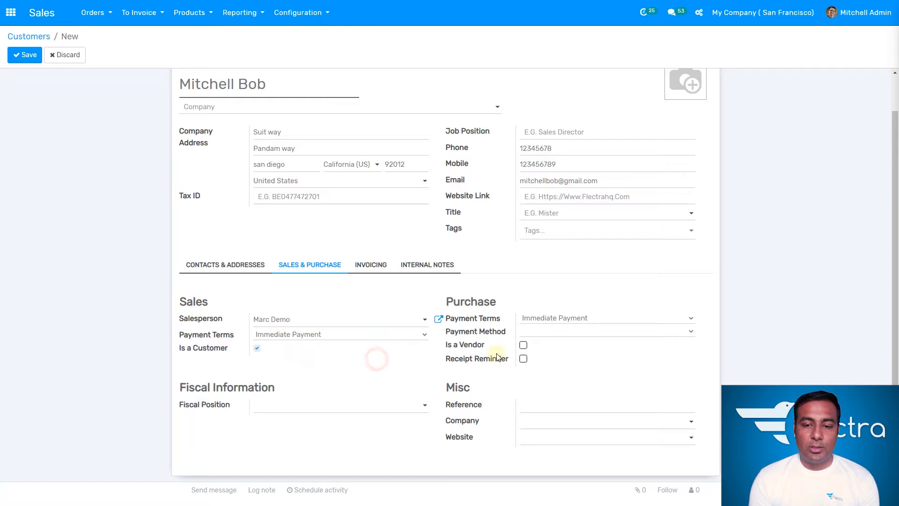
left_click(538, 333)
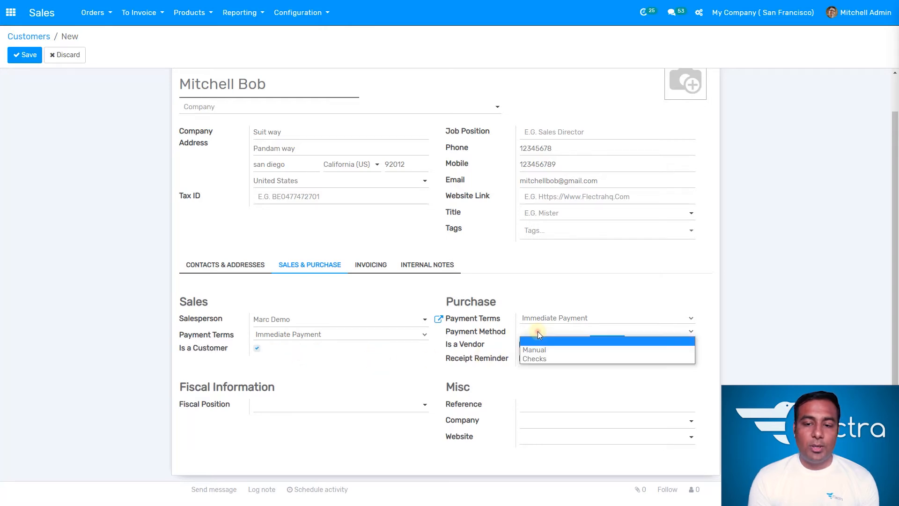
left_click(575, 359)
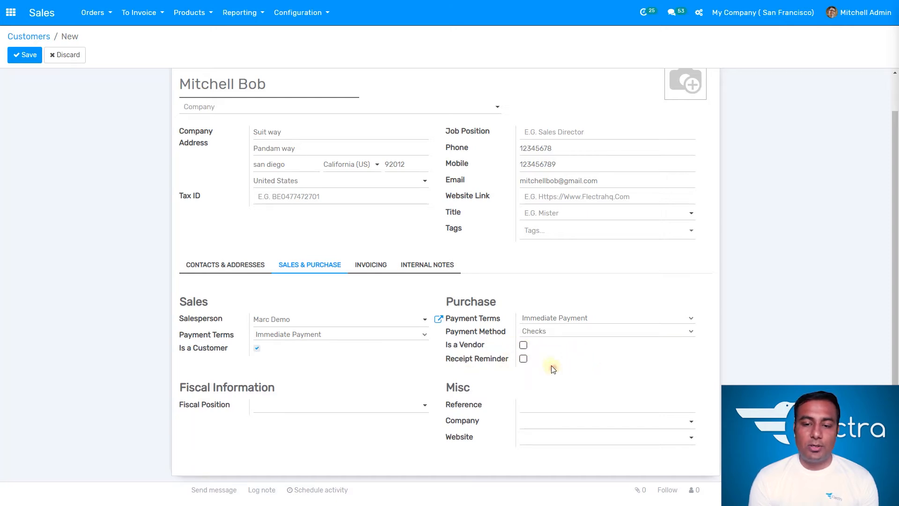
- Leave Is a Vendor and Receipt Reminder unticked, Fiscal Position empty, then show Invoicing
left_click(524, 345)
left_click(523, 359)
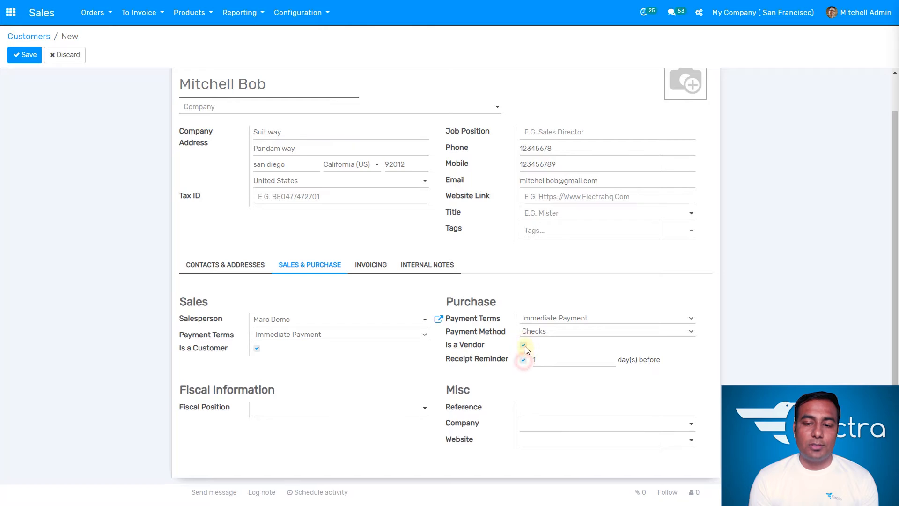
left_click(524, 345)
left_click(523, 359)
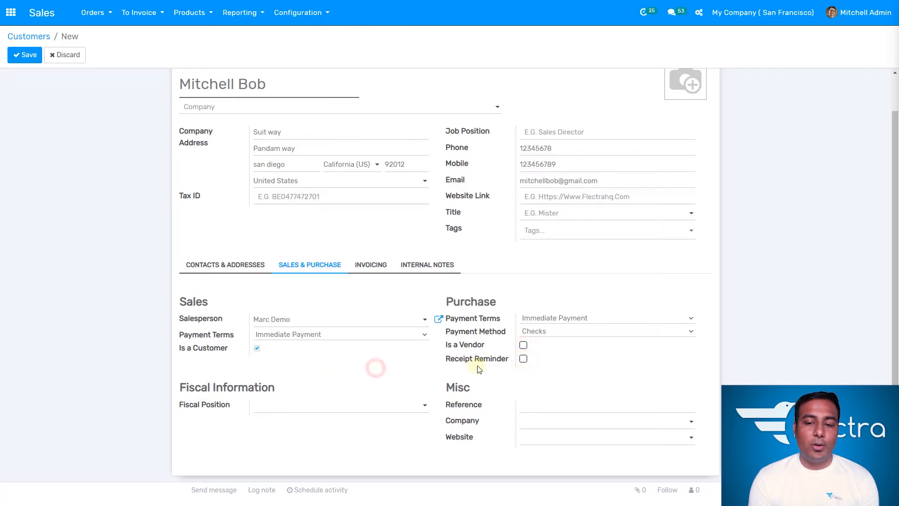
left_click(387, 431)
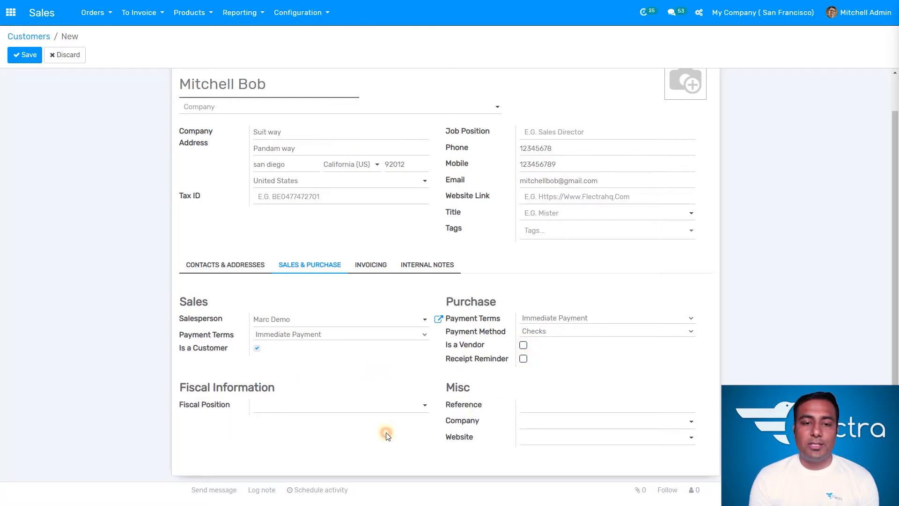
left_click(371, 407)
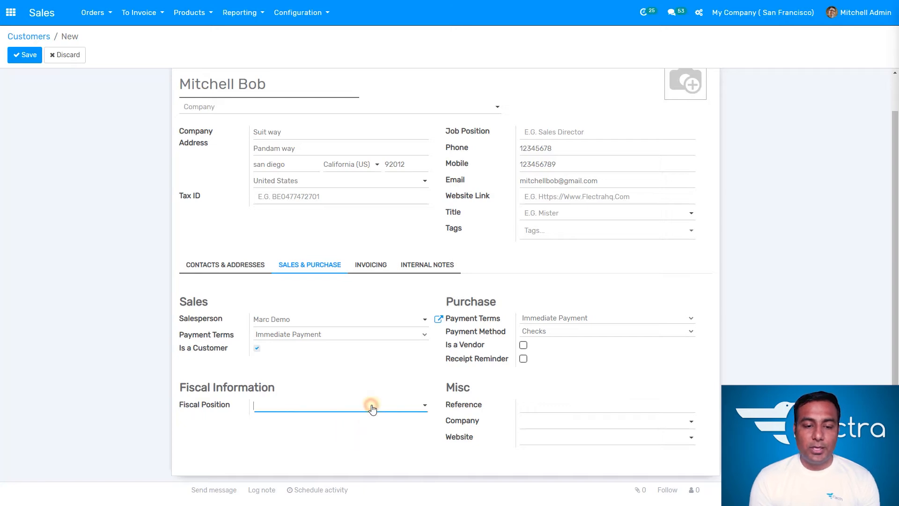
left_click(427, 425)
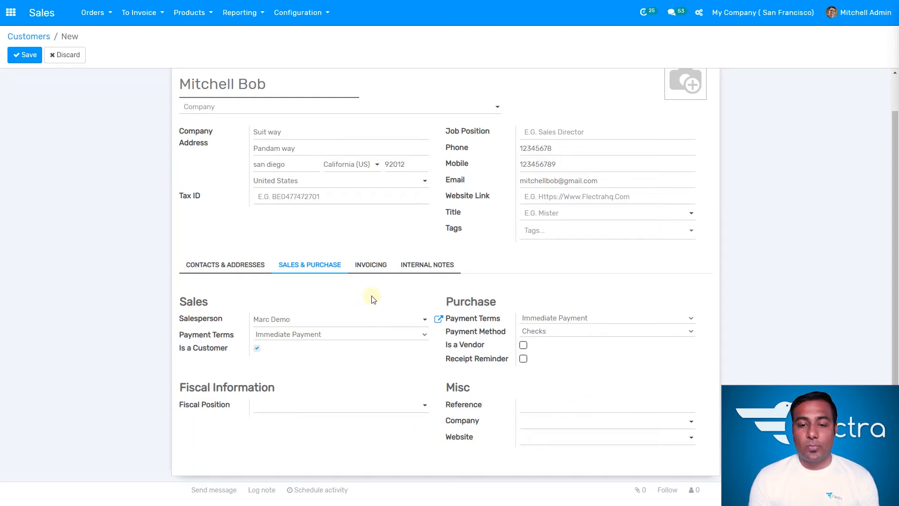
left_click(371, 267)
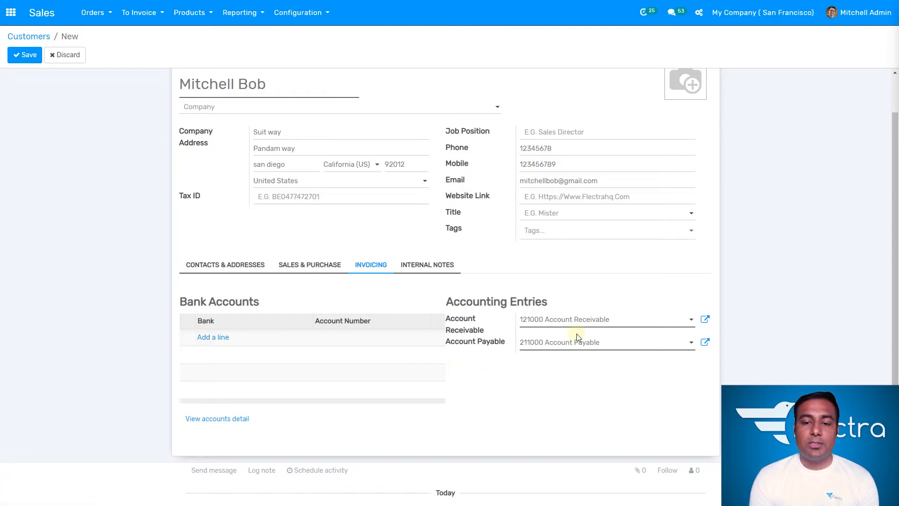
- In Internal Notes, set the purchase order warning to Warning with message 'no delivery on weekend'
left_click(442, 266)
left_click(311, 304)
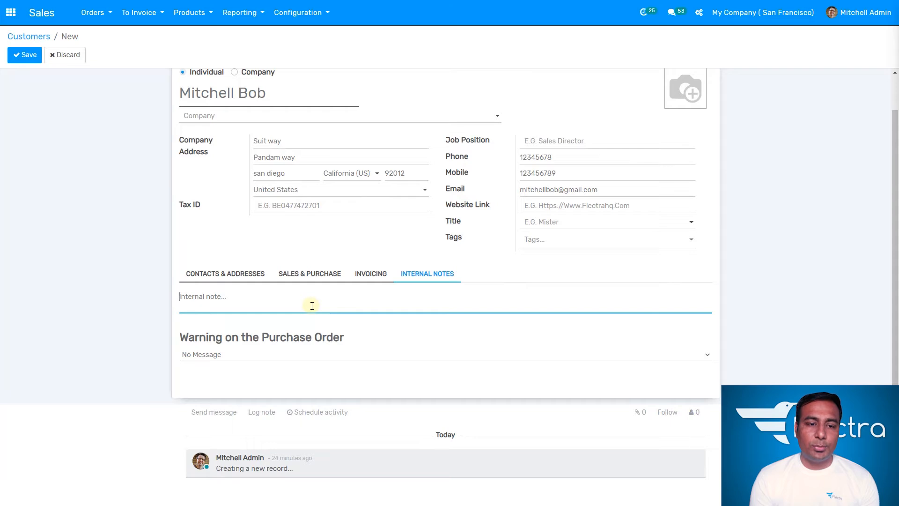
left_click(312, 305)
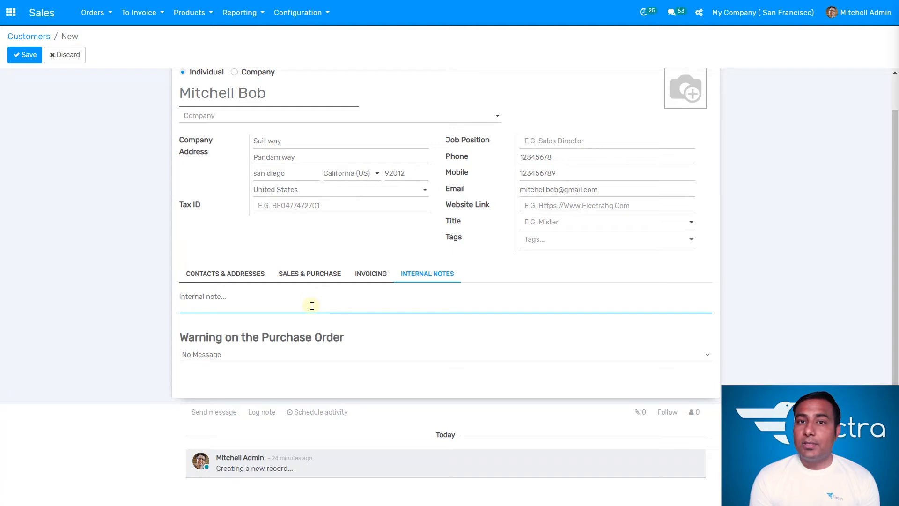
left_click(311, 306)
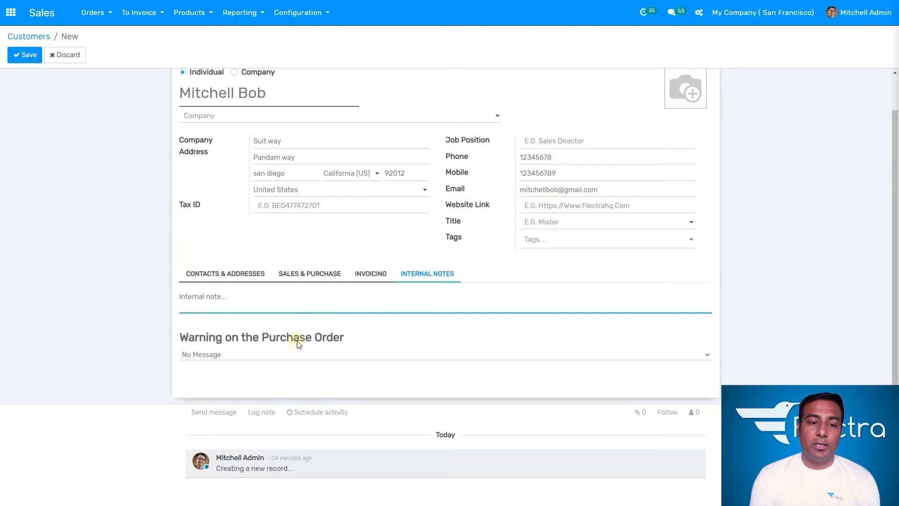
left_click(279, 352)
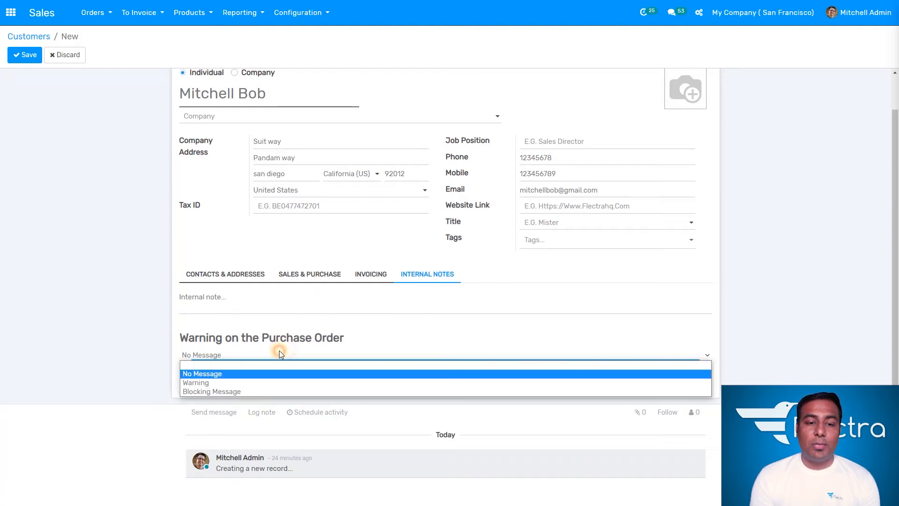
left_click(261, 382)
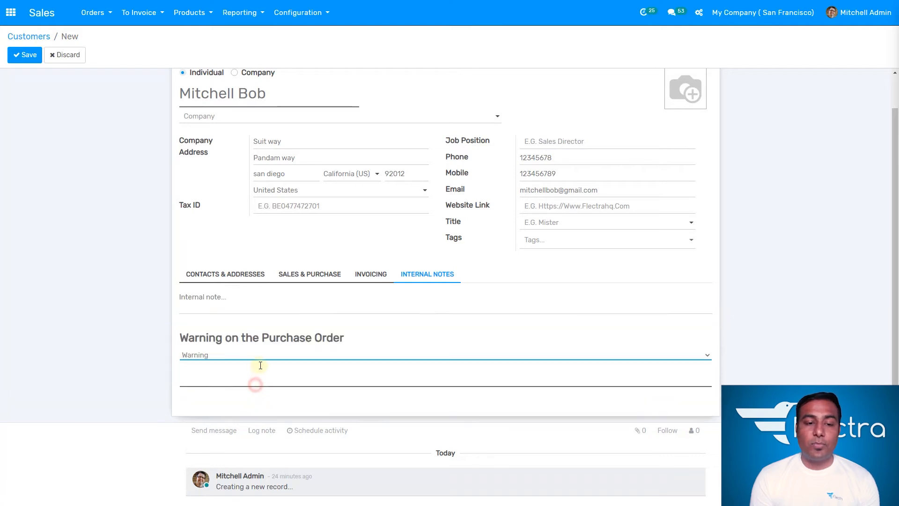
left_click(249, 368)
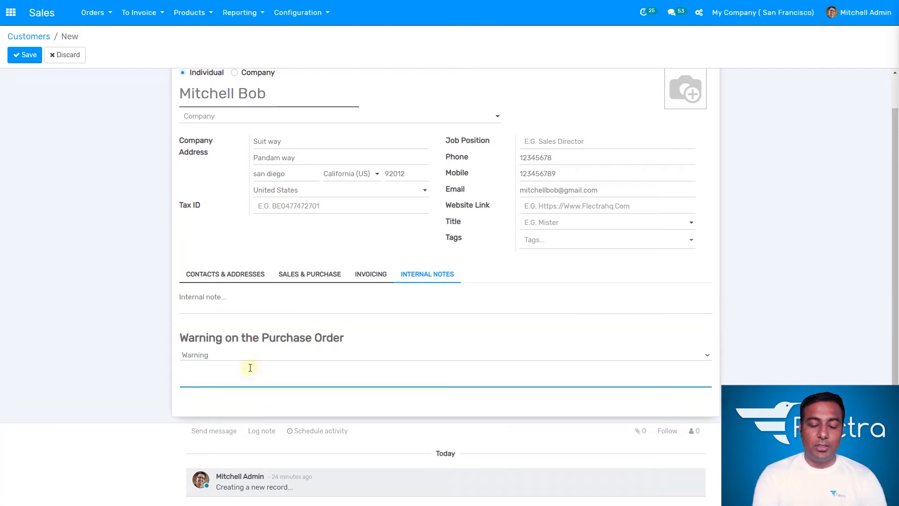
type("no delivery ")
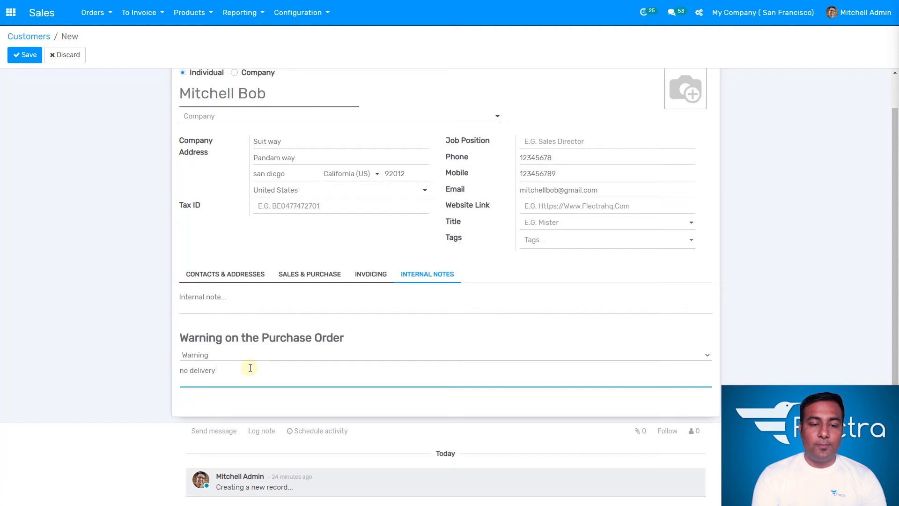
type("opn weekend.")
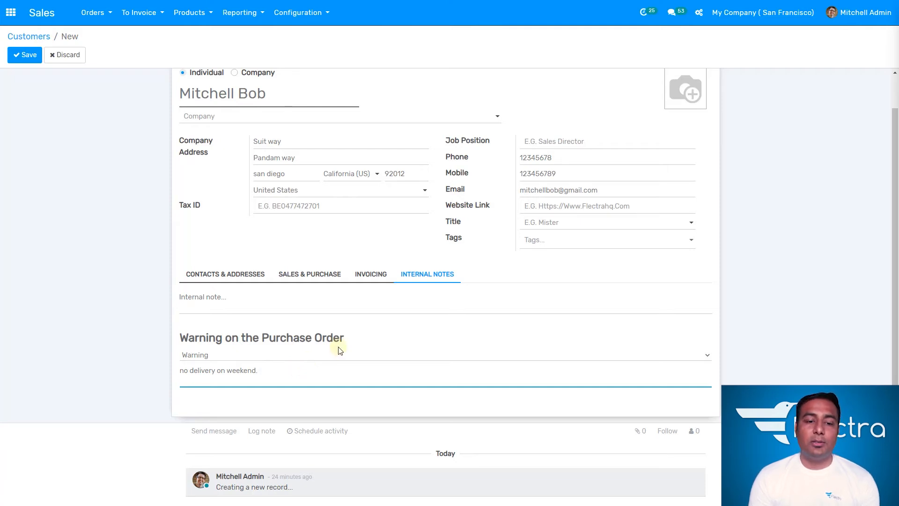
- Finish the warning message and save the new customer
left_click(357, 325)
scroll(296, 258, "up", 1)
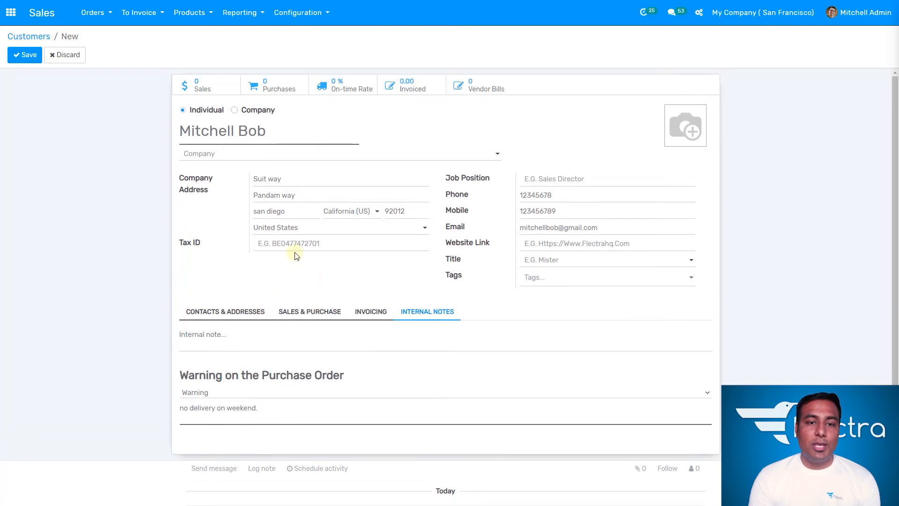
mouse_move(680, 130)
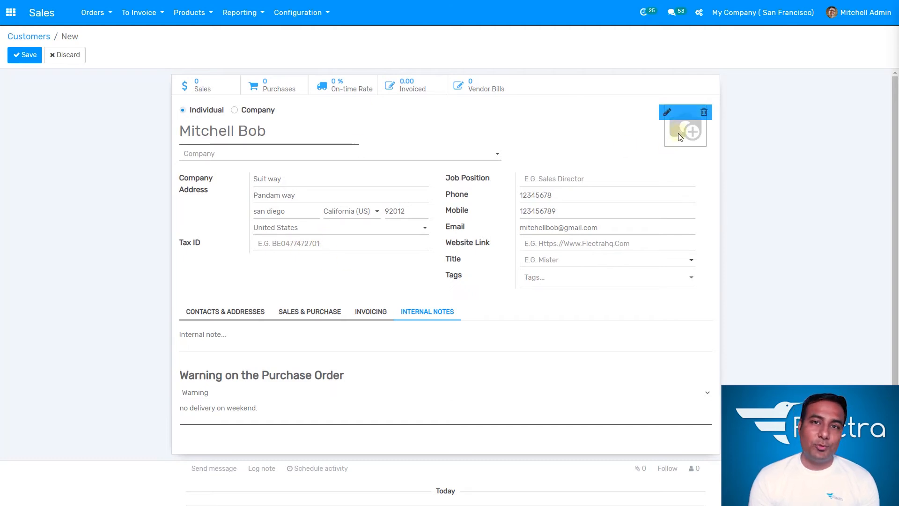
left_click(28, 55)
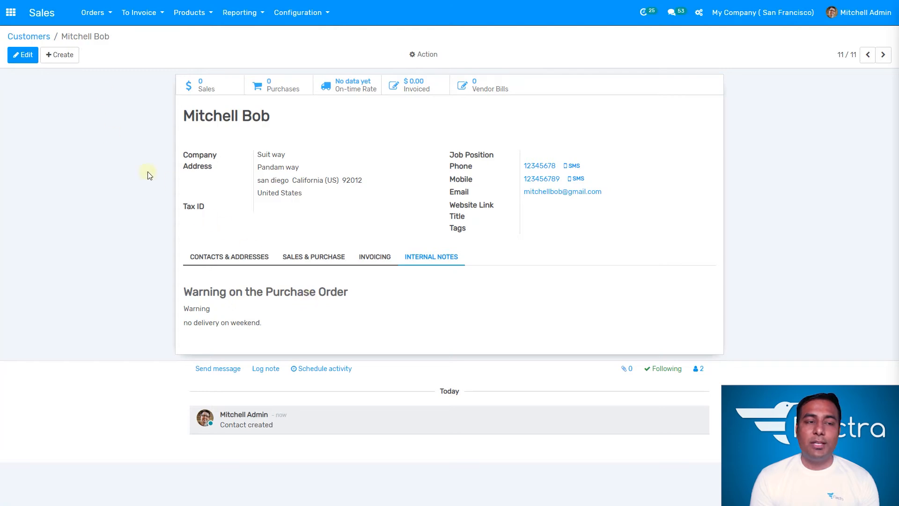
- Return to the Customers list and start a new customer record
left_click(105, 16)
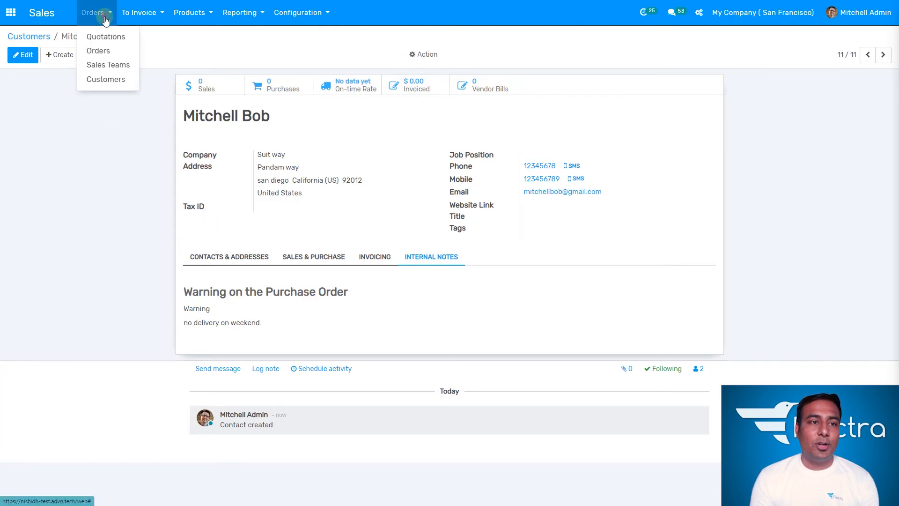
left_click(111, 80)
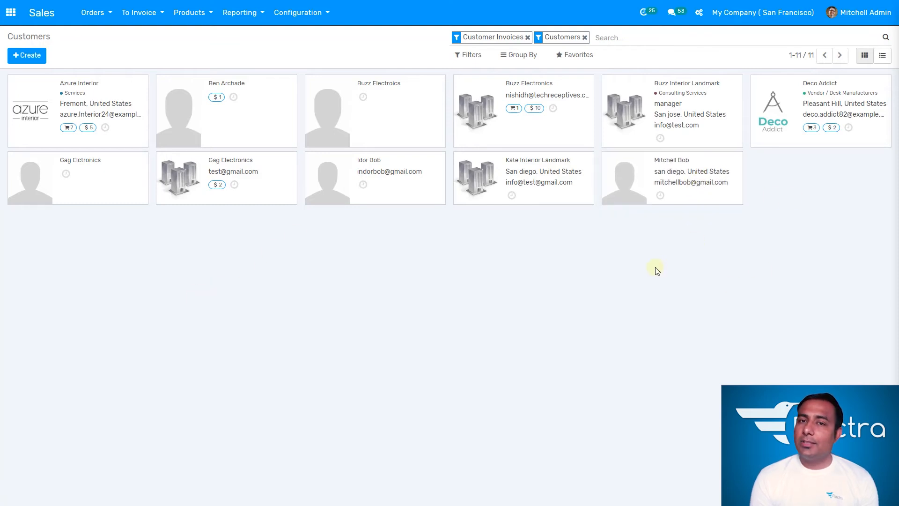
left_click(566, 304)
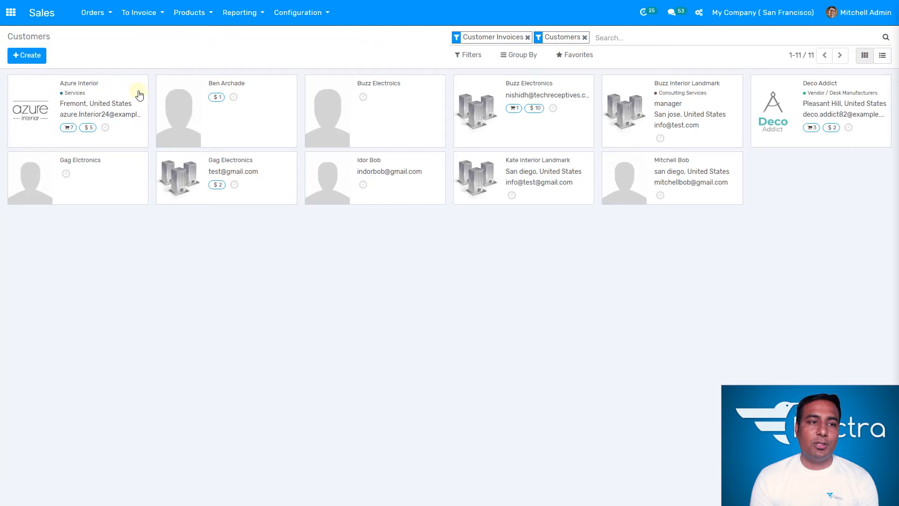
left_click(33, 56)
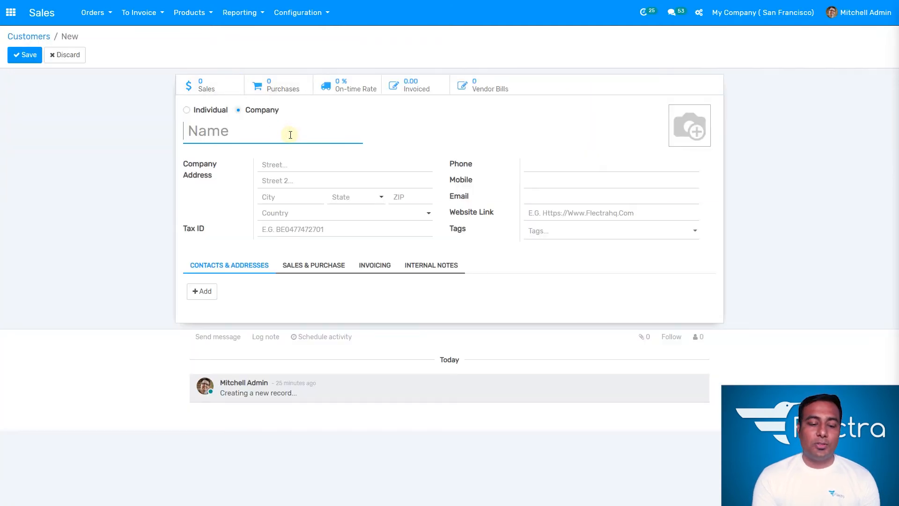
- Name the new company customer 'Egosoft Buzz'
type("E")
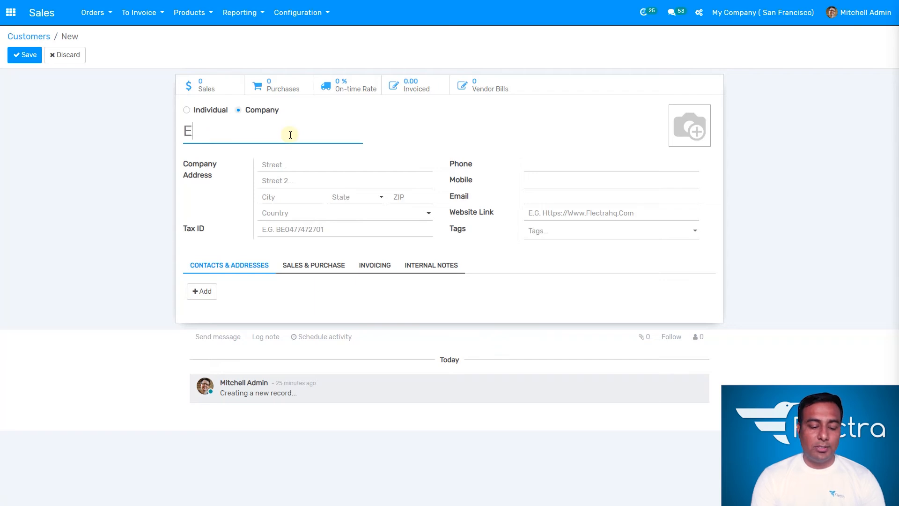
type("gosoft")
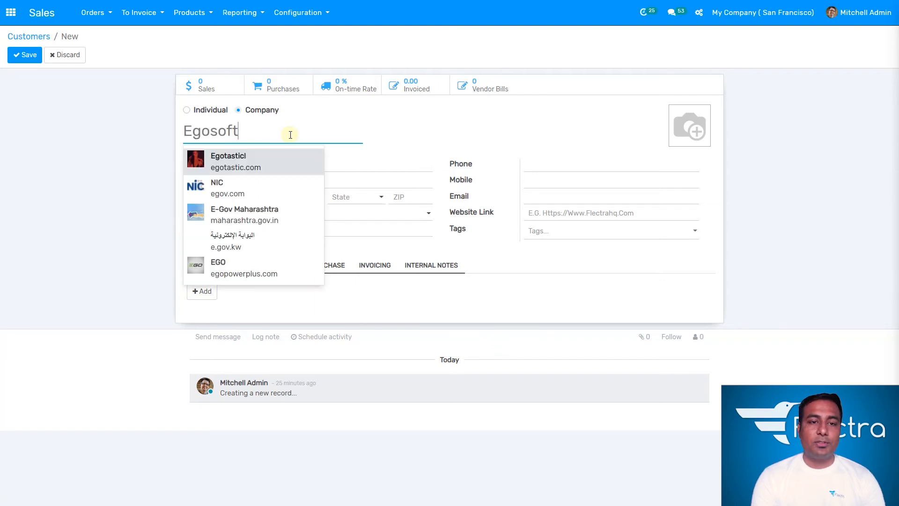
key("Tab")
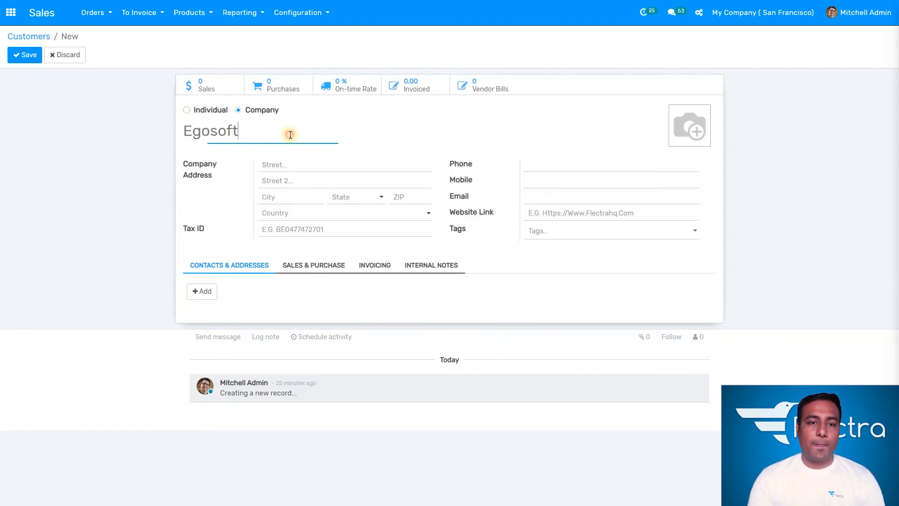
left_click(290, 135)
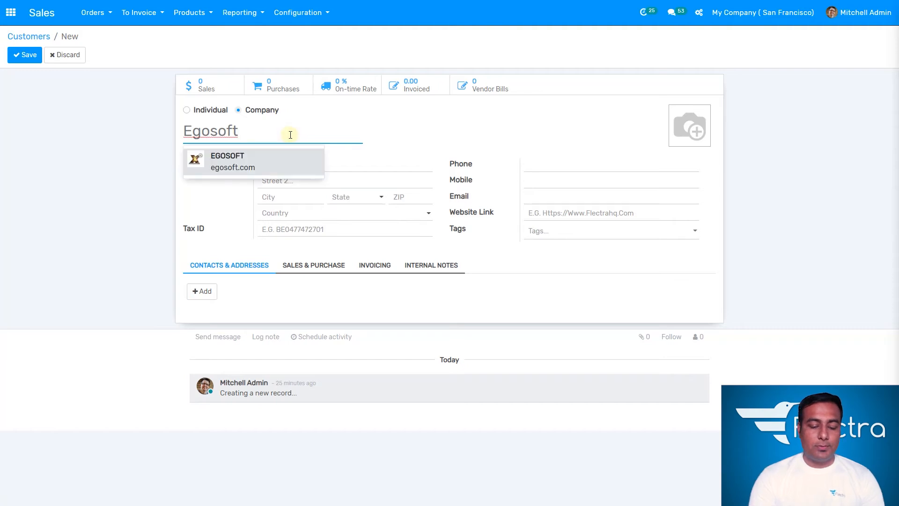
type("Buzz")
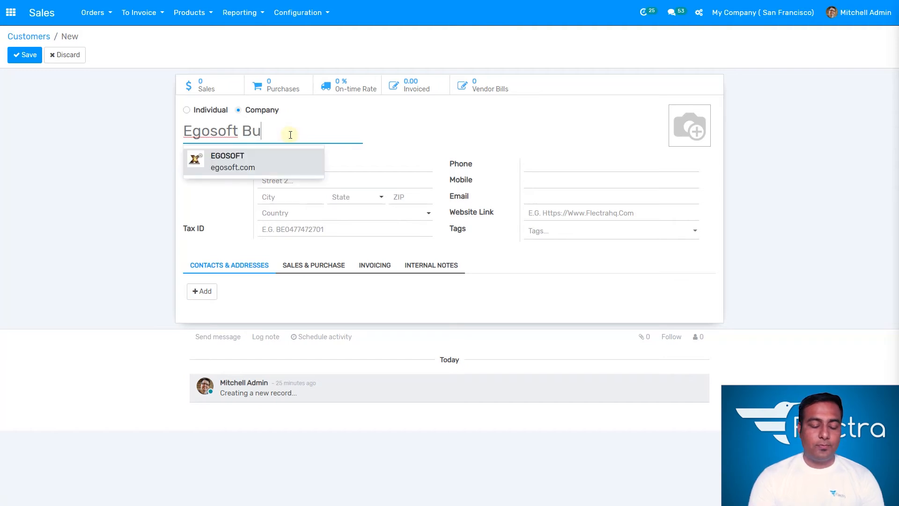
- Type the company's street lines, city, state and ZIP code
left_click(370, 164)
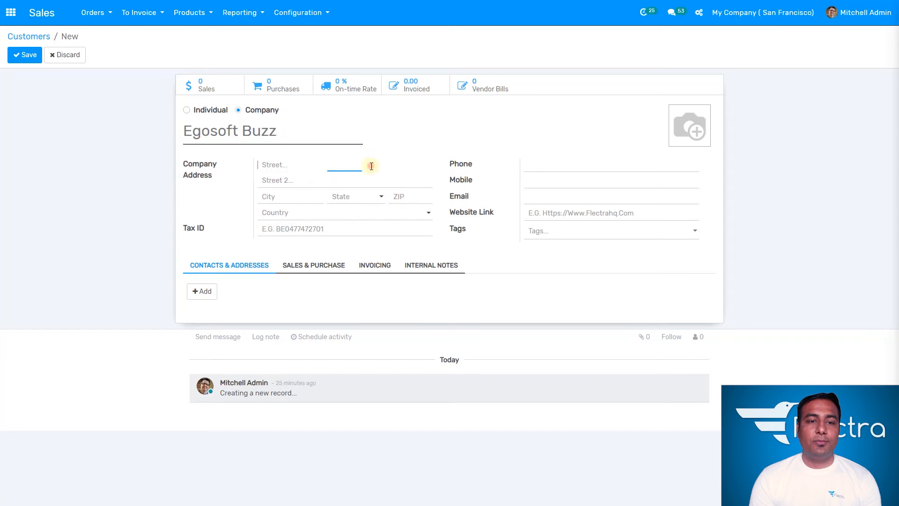
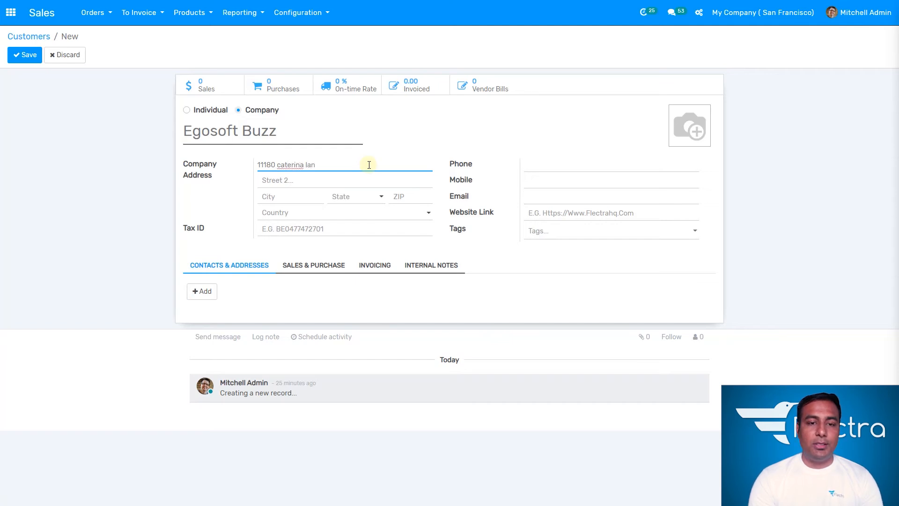
key("Tab")
type("s")
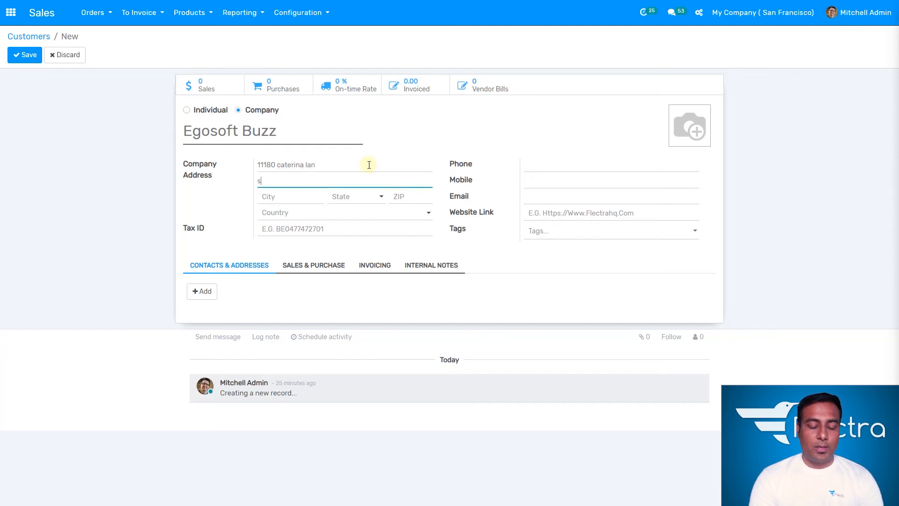
type("avanath ")
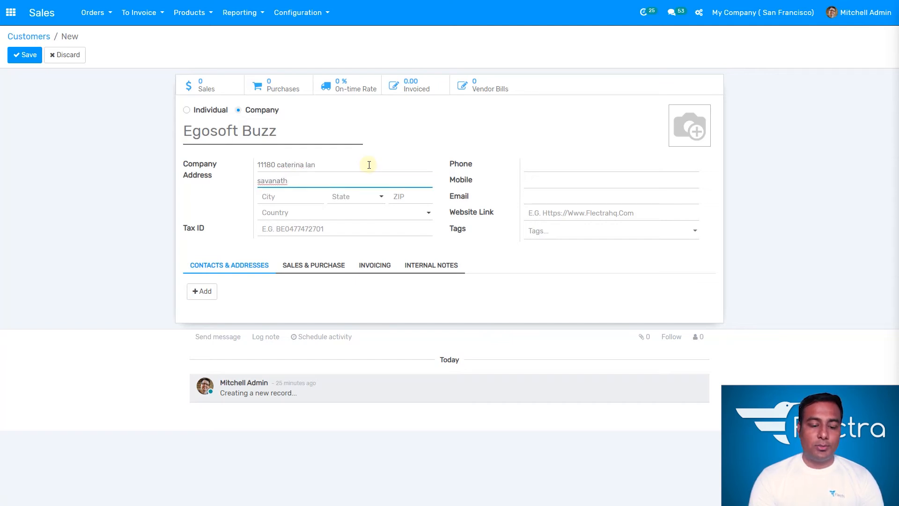
type("way")
key("Tab")
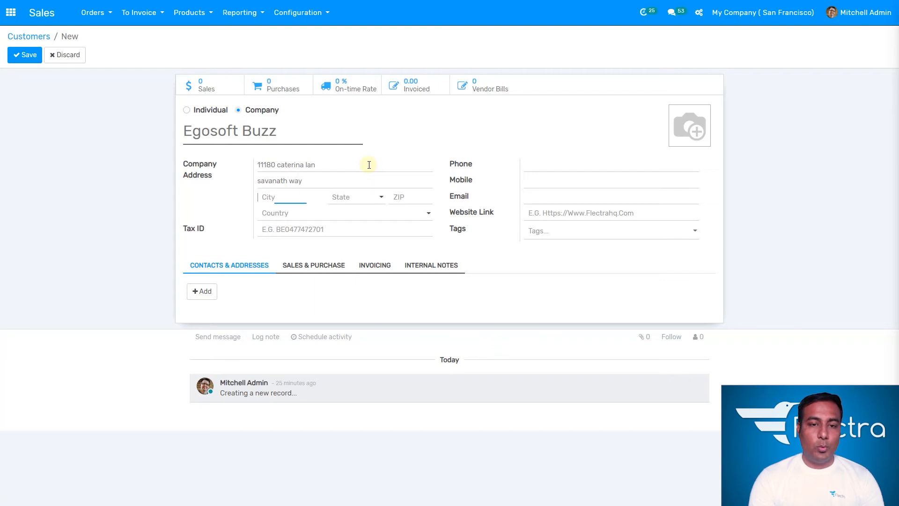
type("san d")
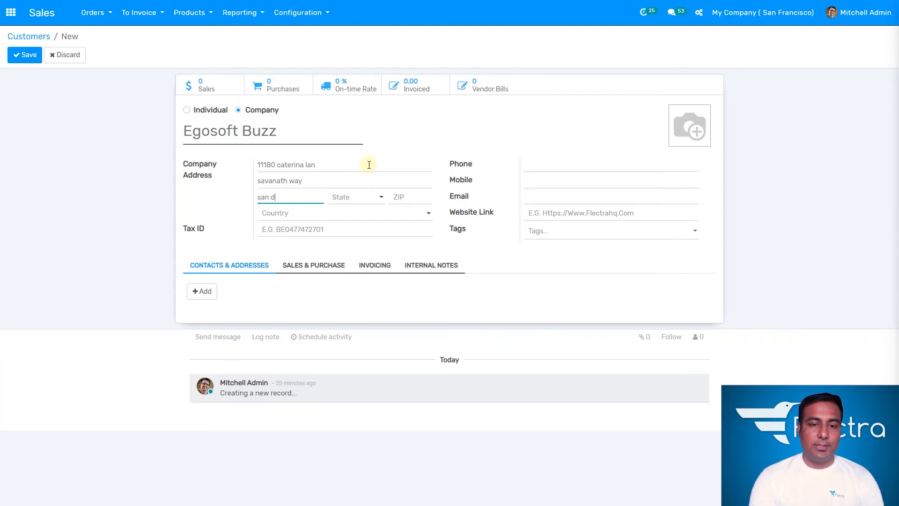
type("eeiego")
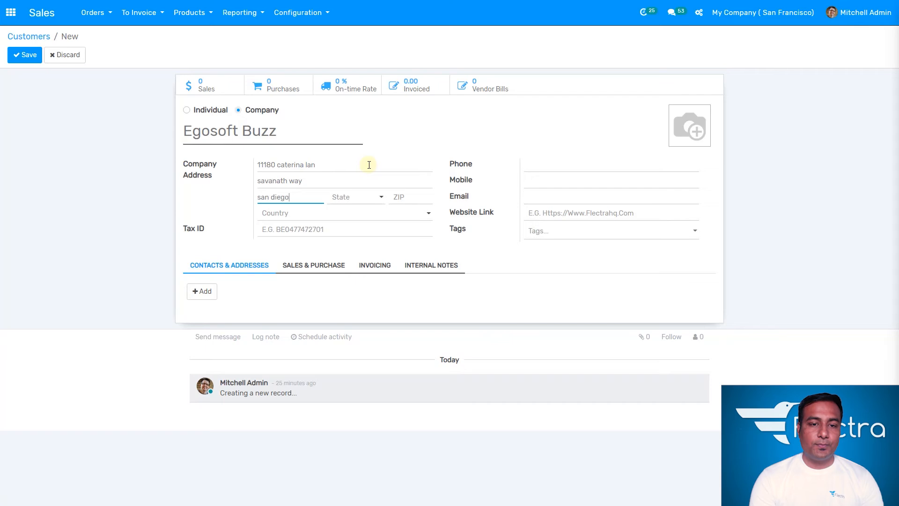
key("Tab")
type("ca")
key("Tab")
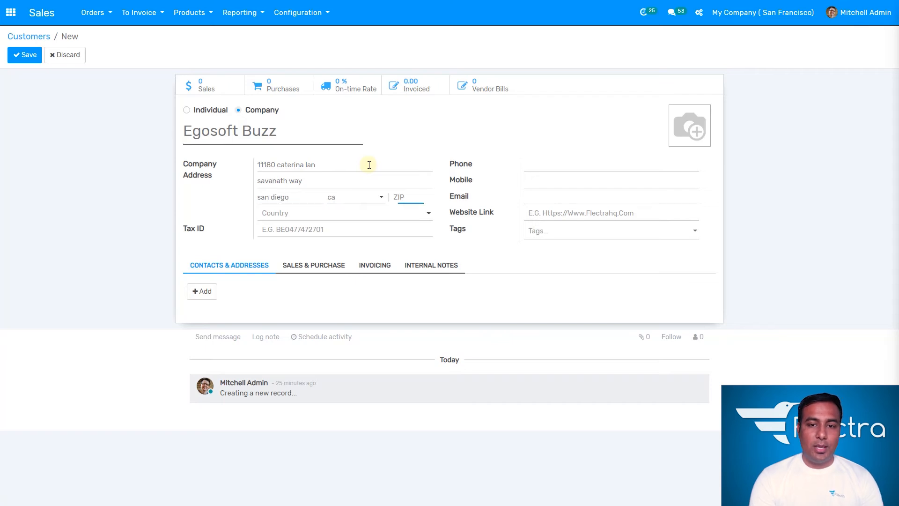
type("9201")
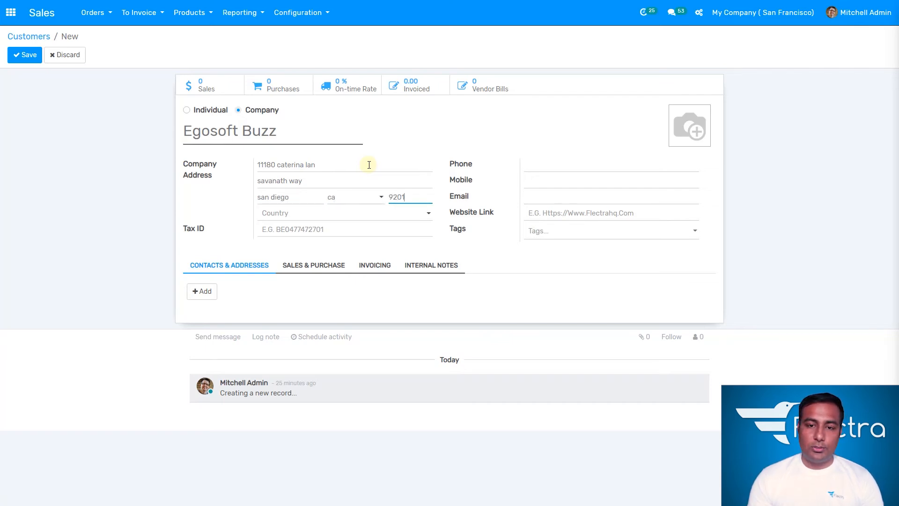
type("2")
- Set the country to United States and the state to California (US)
key("Tab")
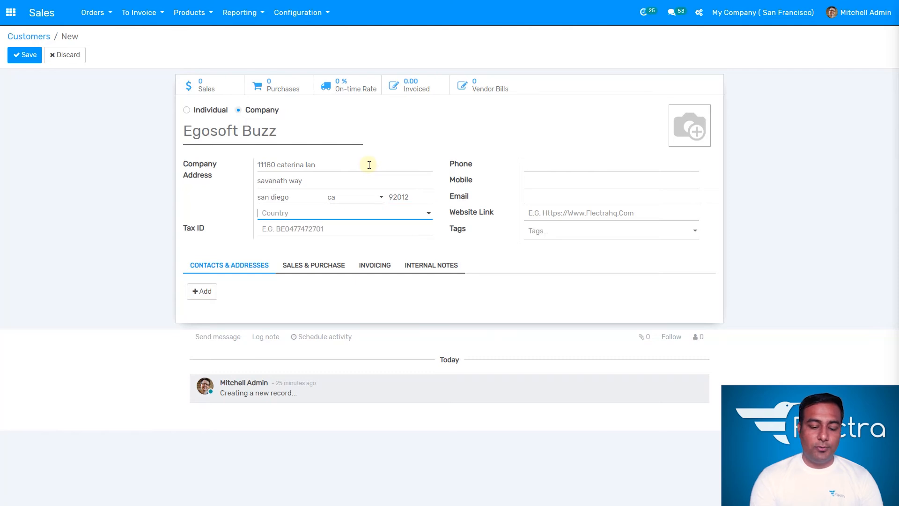
type("united")
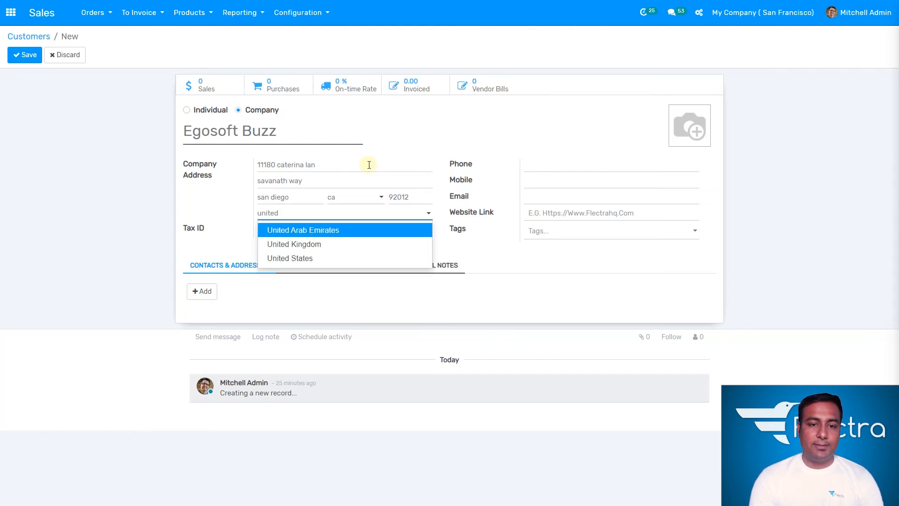
left_click(314, 257)
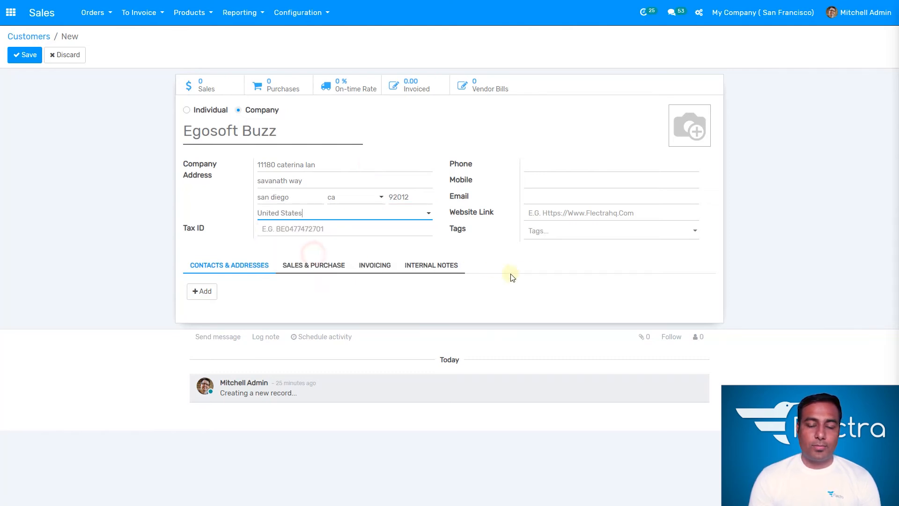
left_click(372, 196)
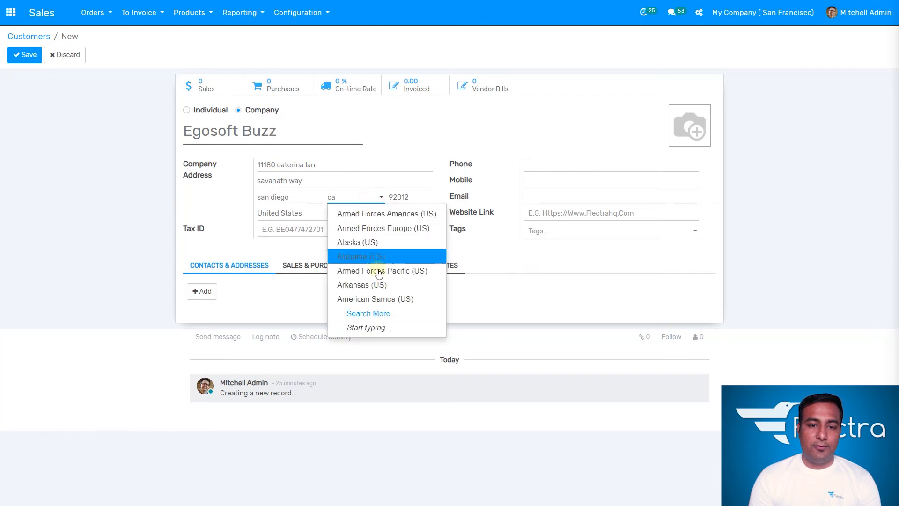
type("ca")
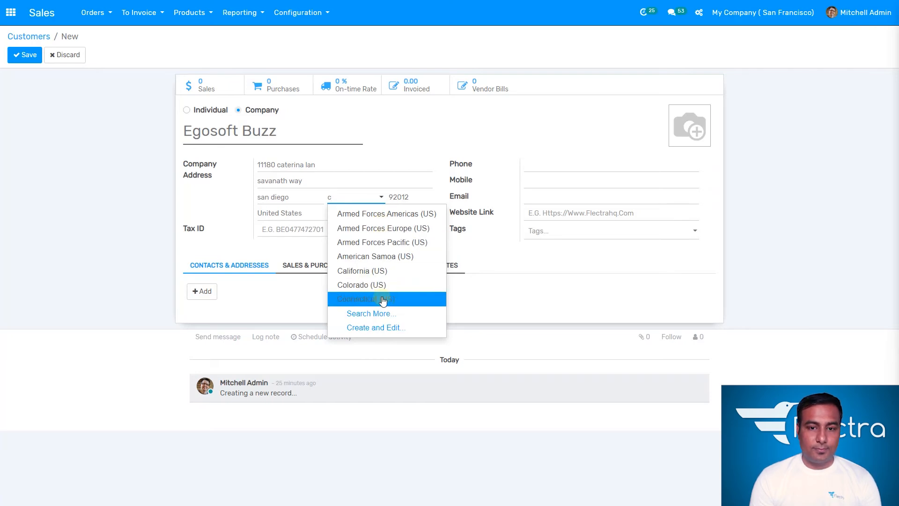
left_click(378, 271)
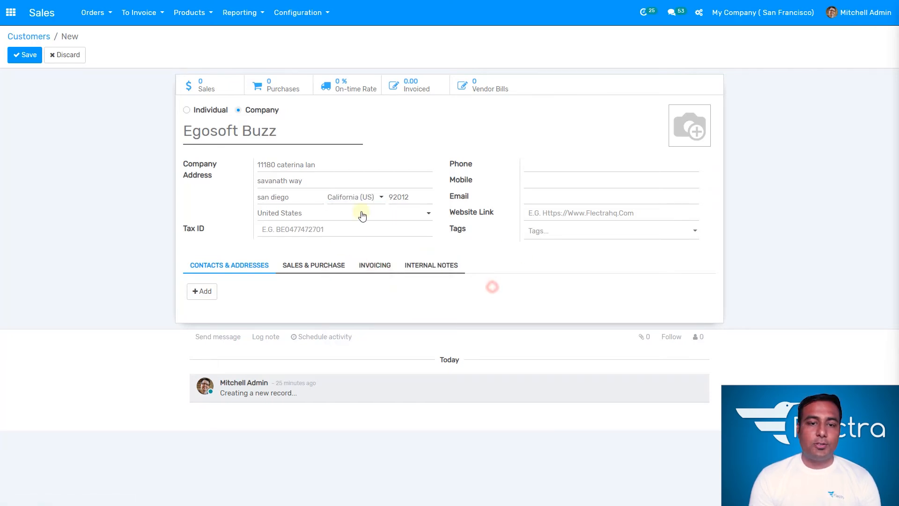
- Enter the company's mobile number and e-mail address
left_click(540, 168)
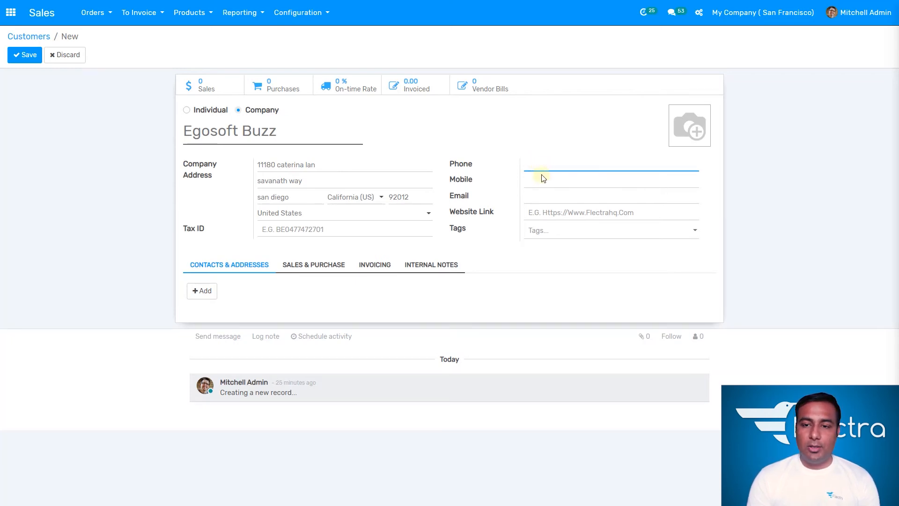
left_click(541, 179)
type("123456789")
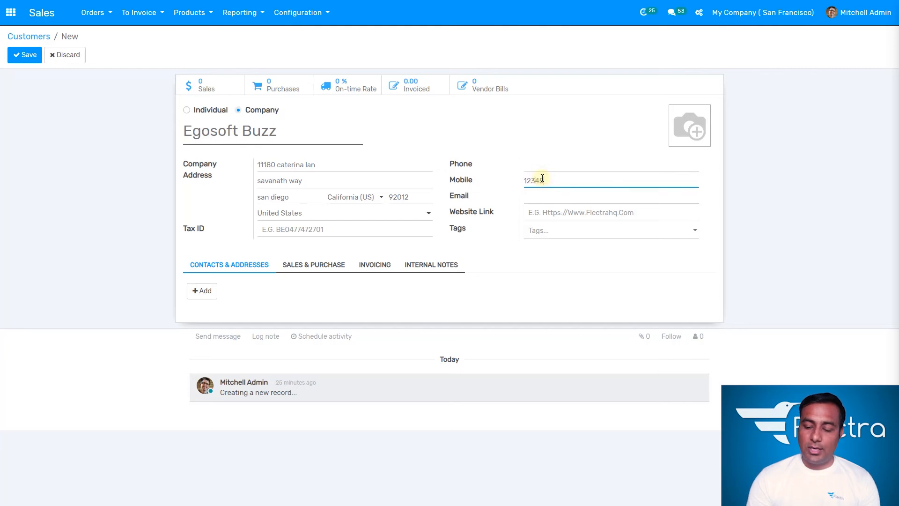
left_click(543, 205)
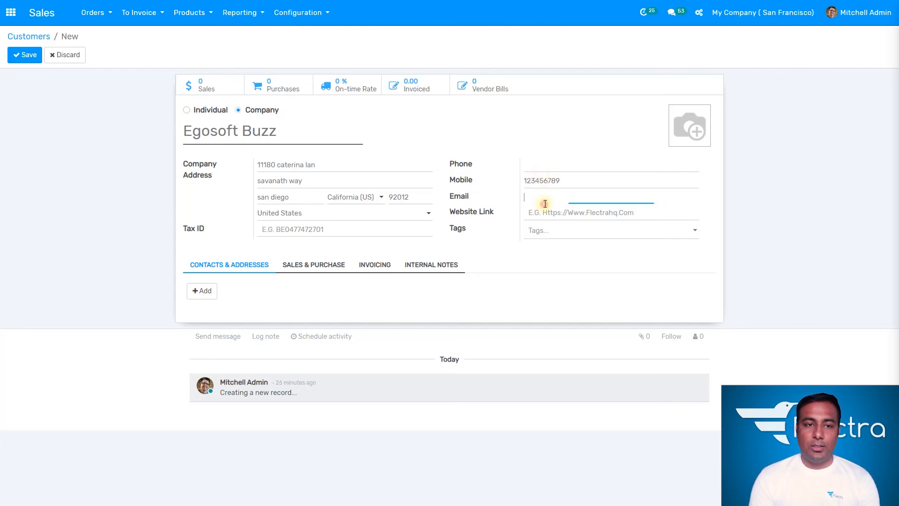
type("egosoftbuzz")
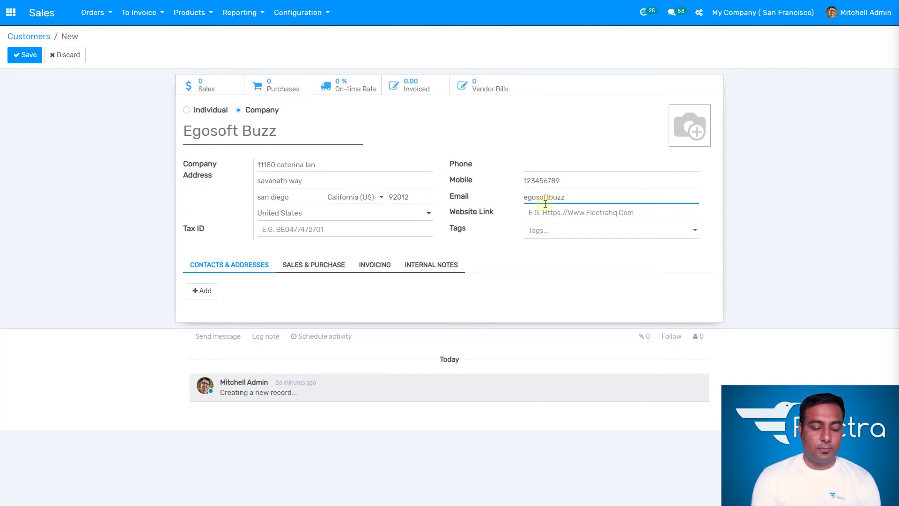
type("@")
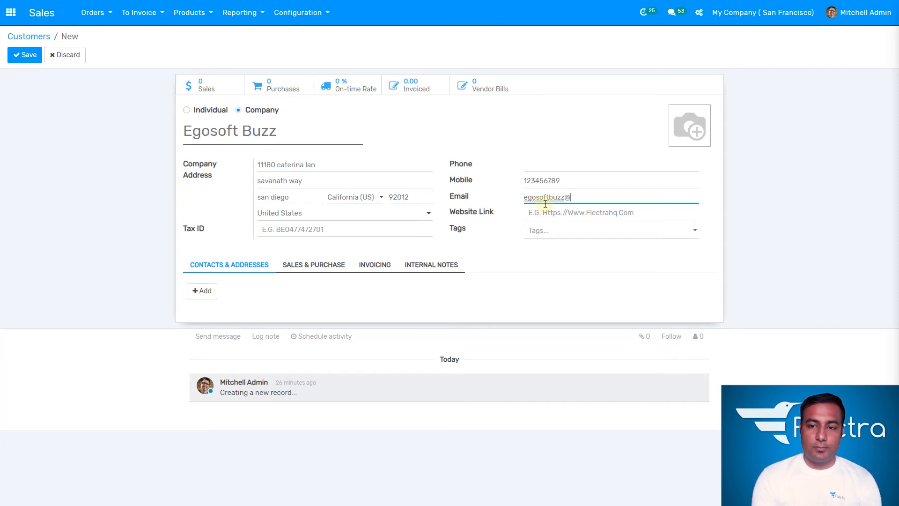
key("BackSpace")
key("BackSpace")
key("BackSpace")
key("BackSpace")
key("BackSpace")
key("BackSpace")
key("BackSpace")
key("BackSpace")
key("BackSpace")
key("BackSpace")
key("BackSpace")
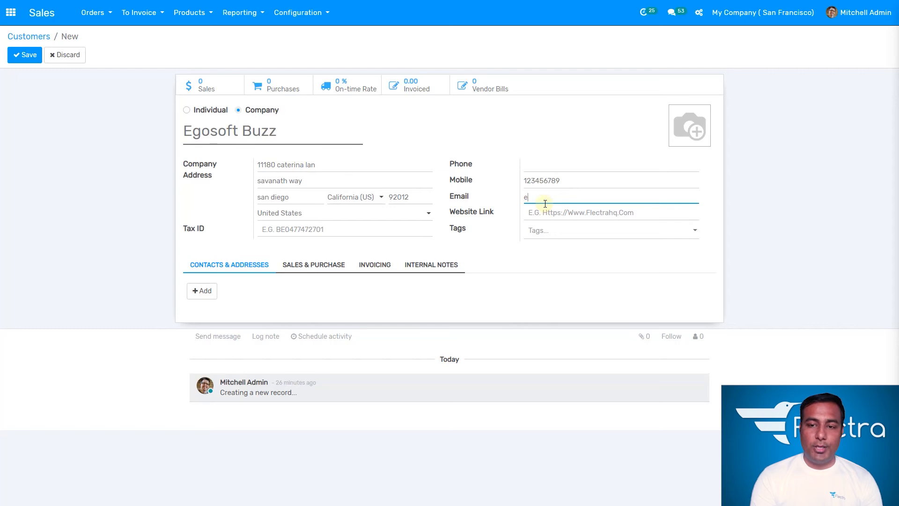
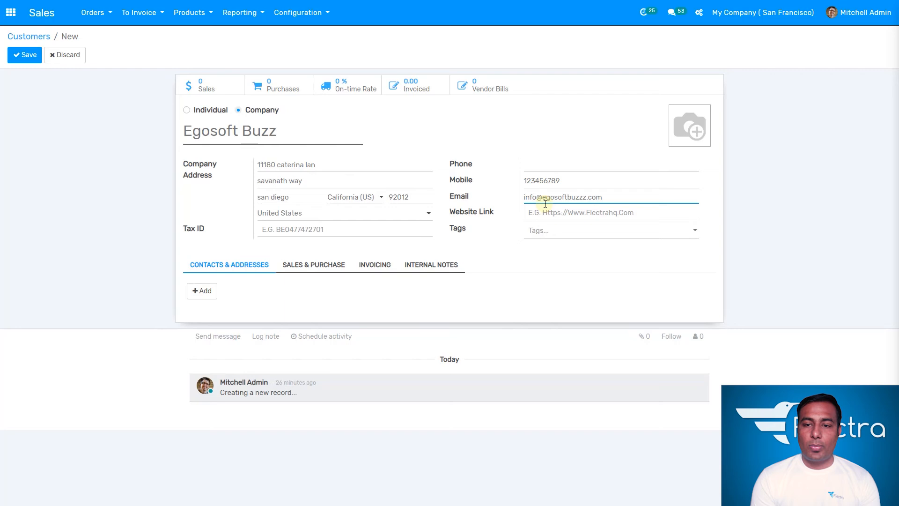
- Skip tags and tax ID, discard the new extra contact, and show Sales & Purchase settings
left_click(565, 237)
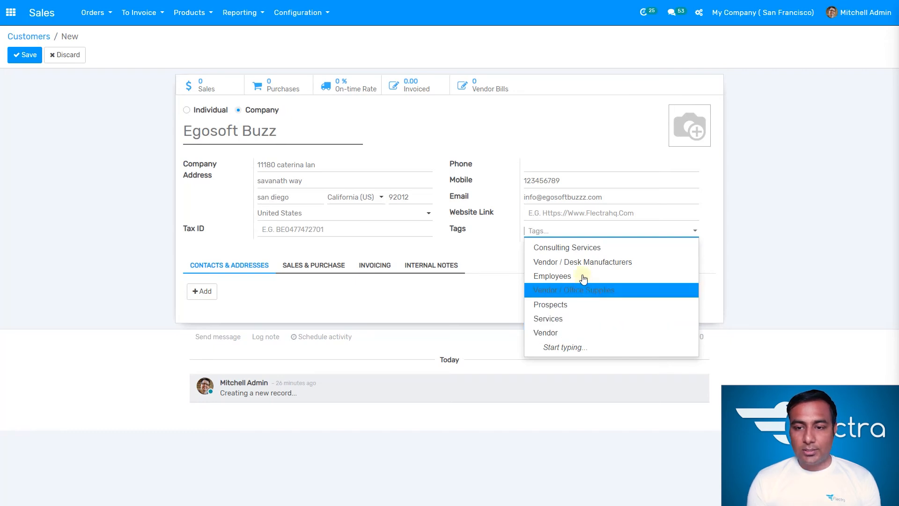
left_click(483, 251)
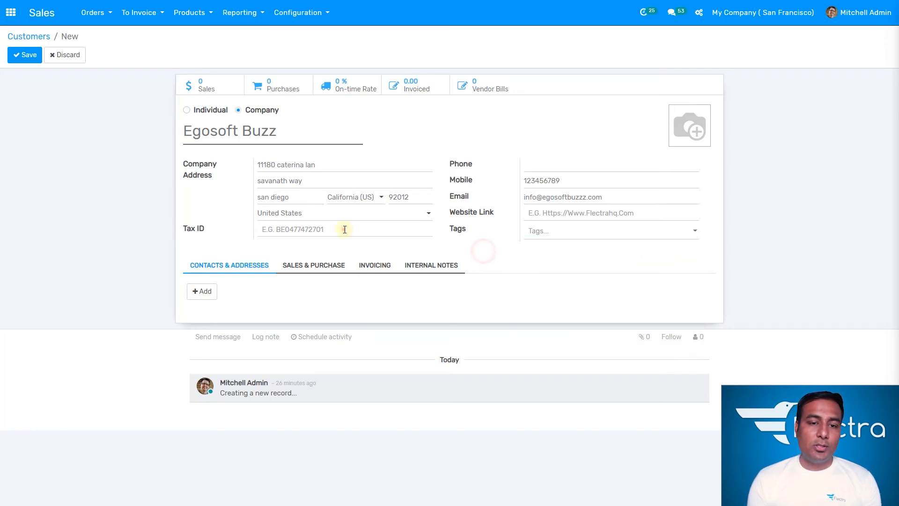
left_click(346, 229)
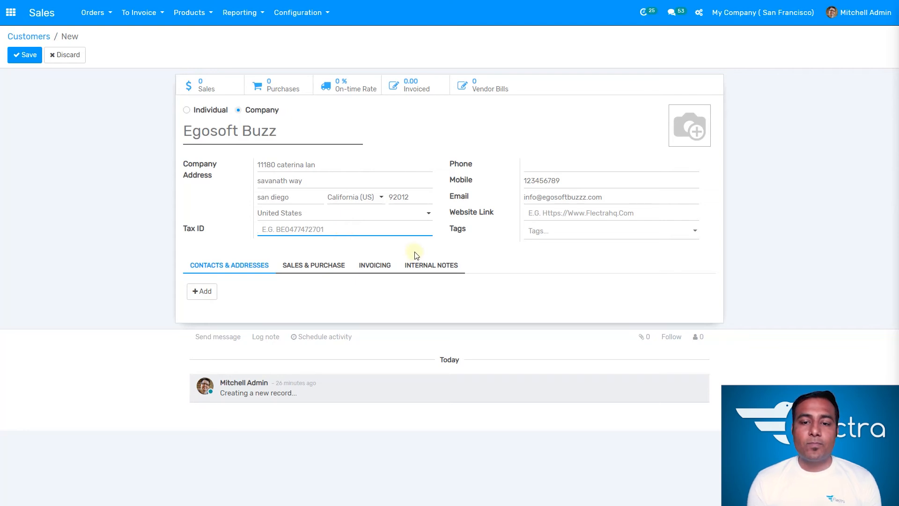
left_click(458, 255)
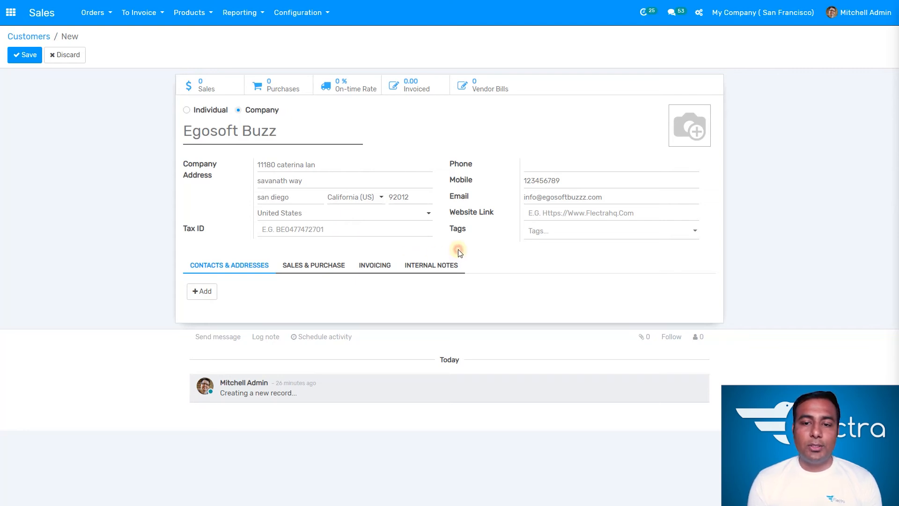
left_click(205, 292)
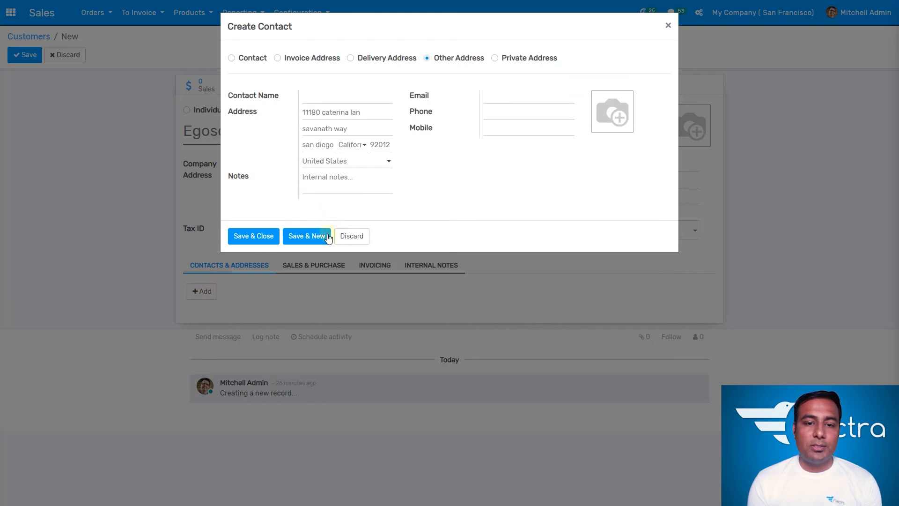
left_click(360, 236)
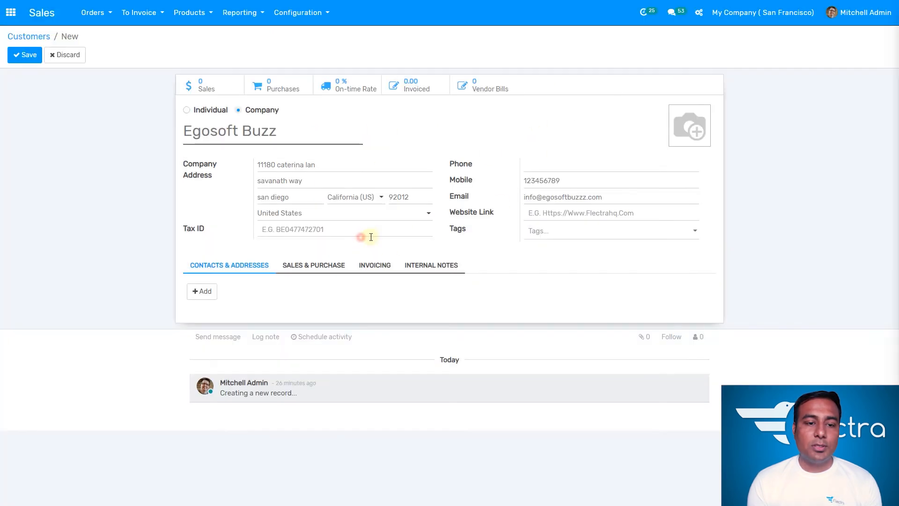
left_click(307, 267)
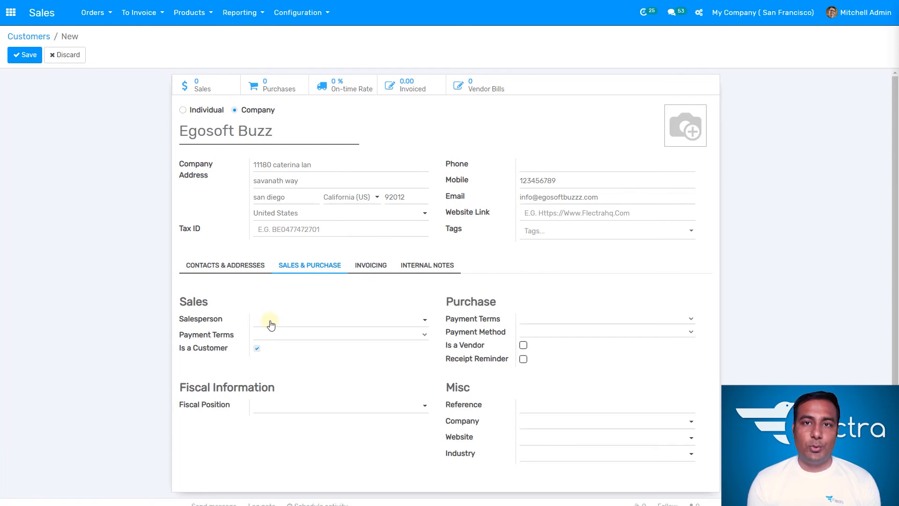
- Assign the demo salesperson, 30 Days sales and purchase terms, and Checks payment method
left_click(327, 324)
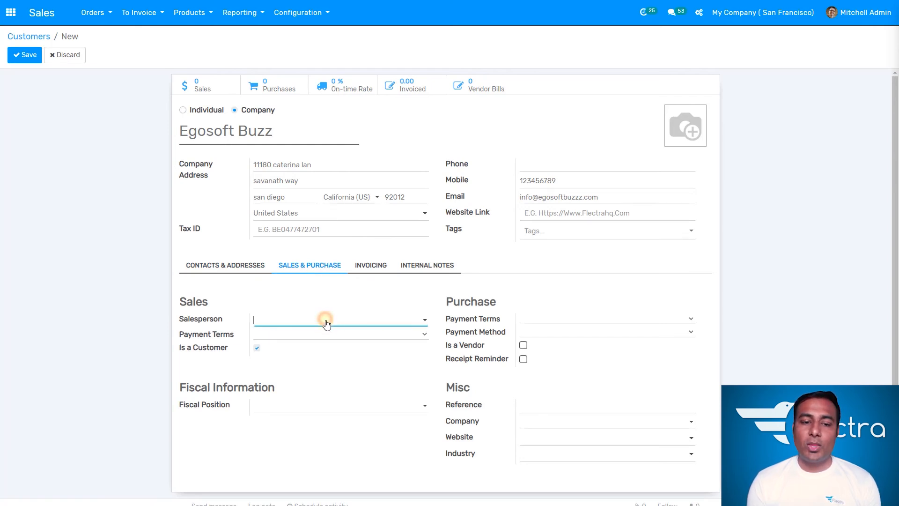
left_click(320, 336)
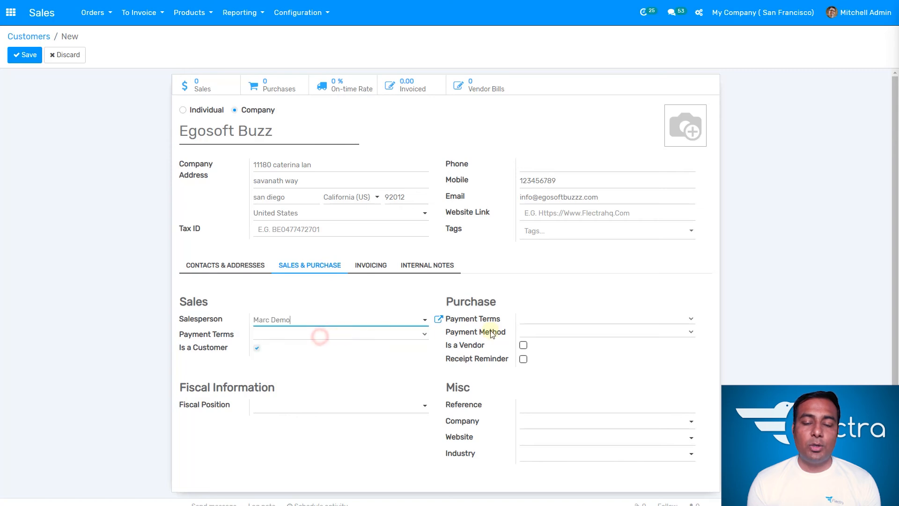
left_click(546, 318)
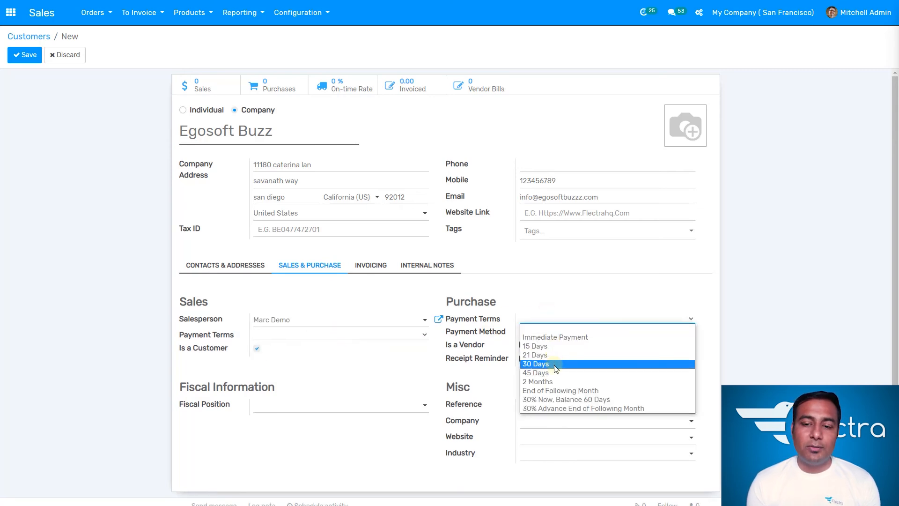
left_click(555, 364)
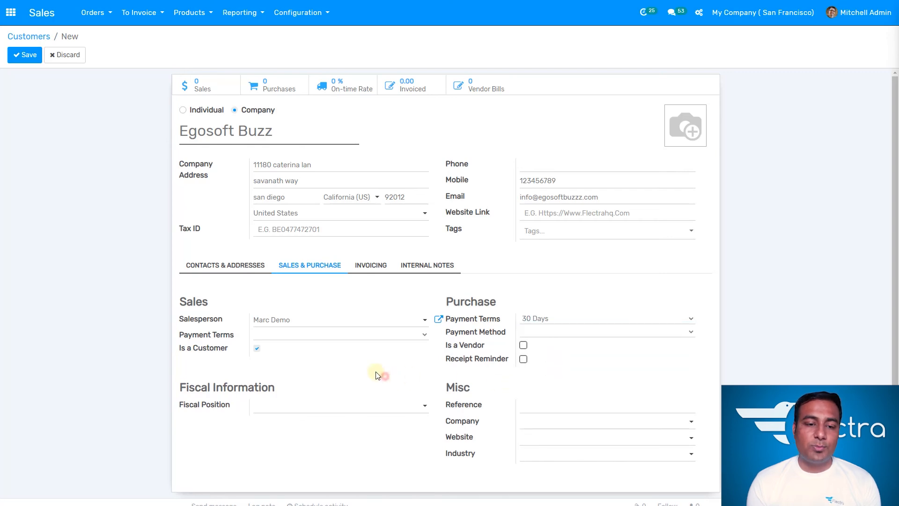
left_click(394, 335)
left_click(331, 378)
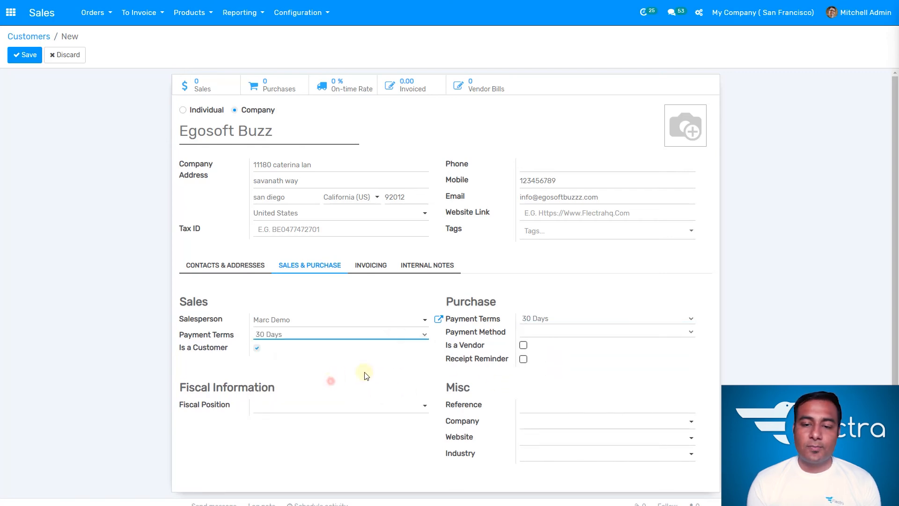
left_click(559, 332)
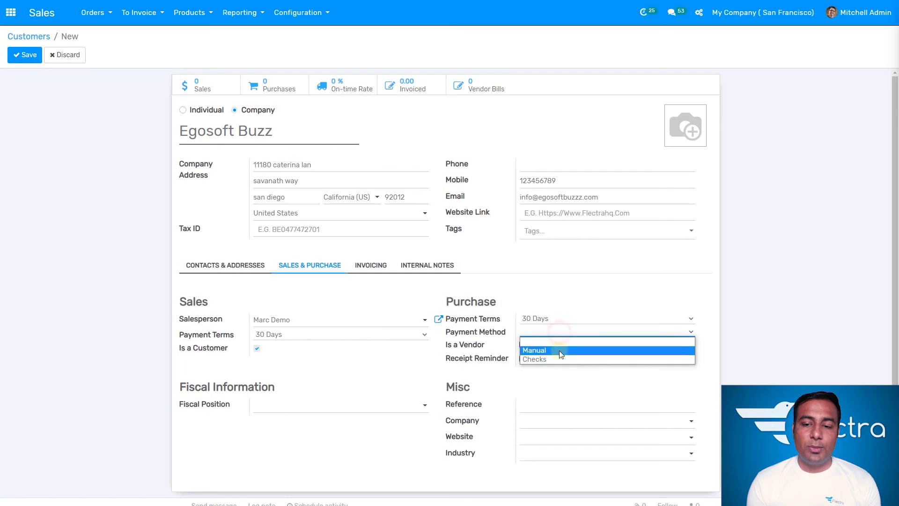
left_click(557, 359)
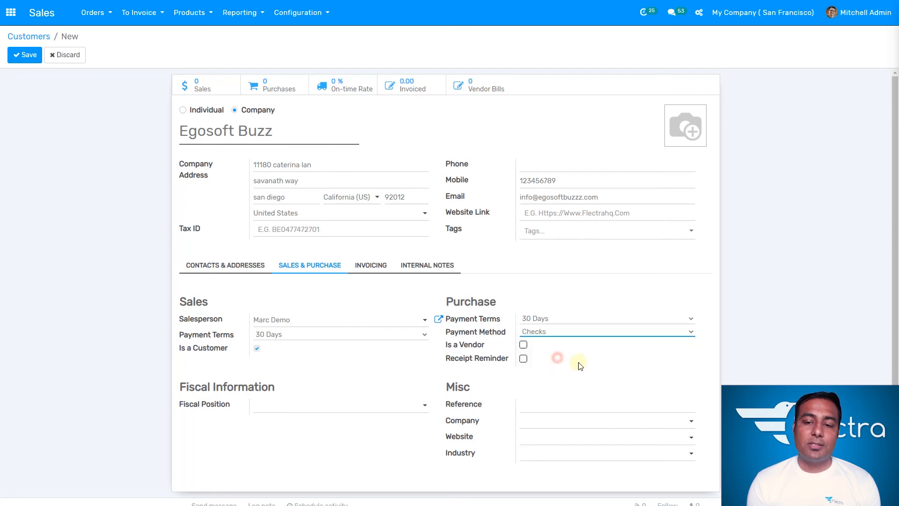
- Review the Invoicing and Internal Notes tabs, leaving the purchase order warning at No Message
left_click(372, 269)
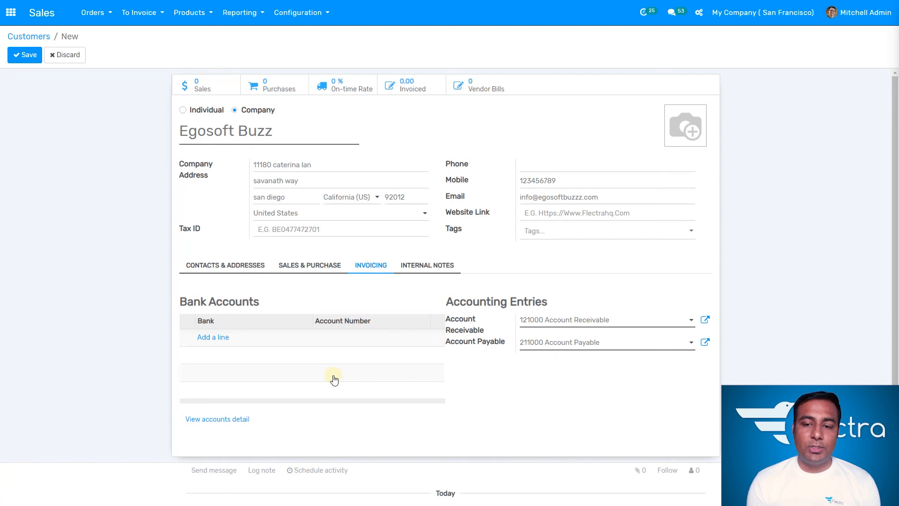
left_click(448, 267)
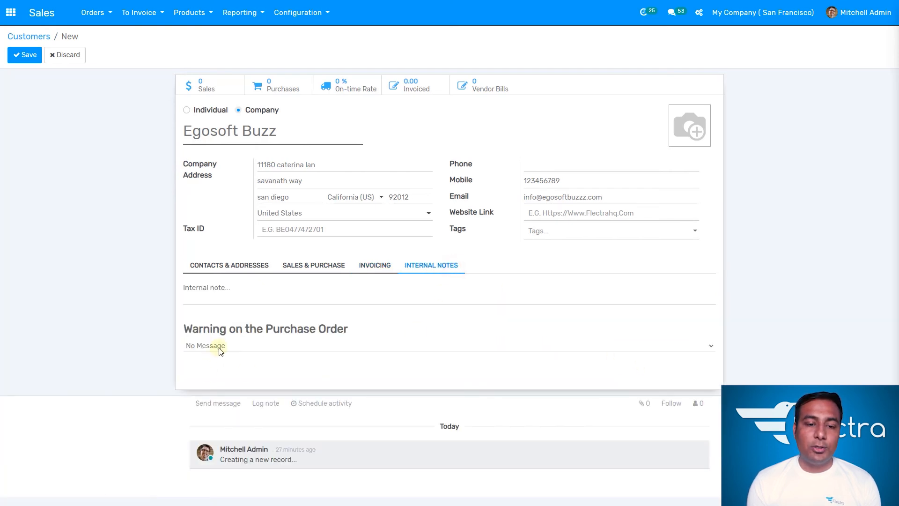
left_click(233, 296)
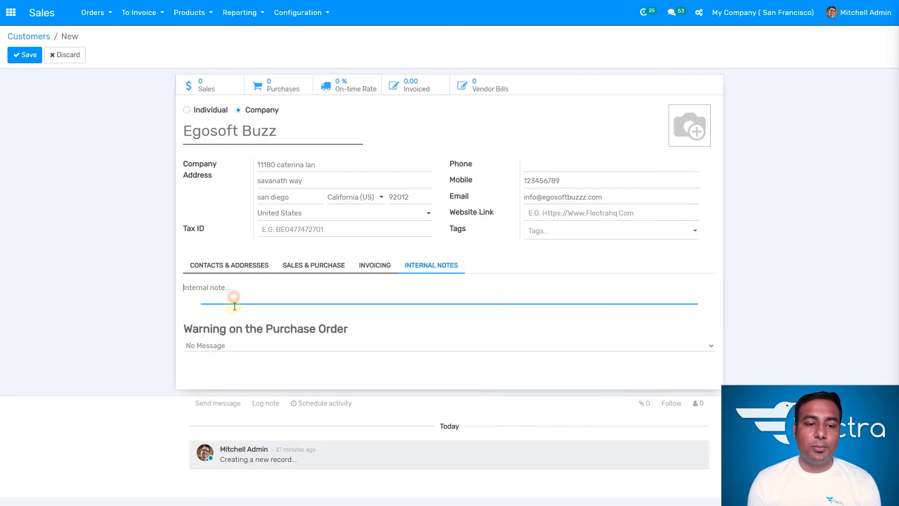
left_click(237, 346)
left_click(254, 291)
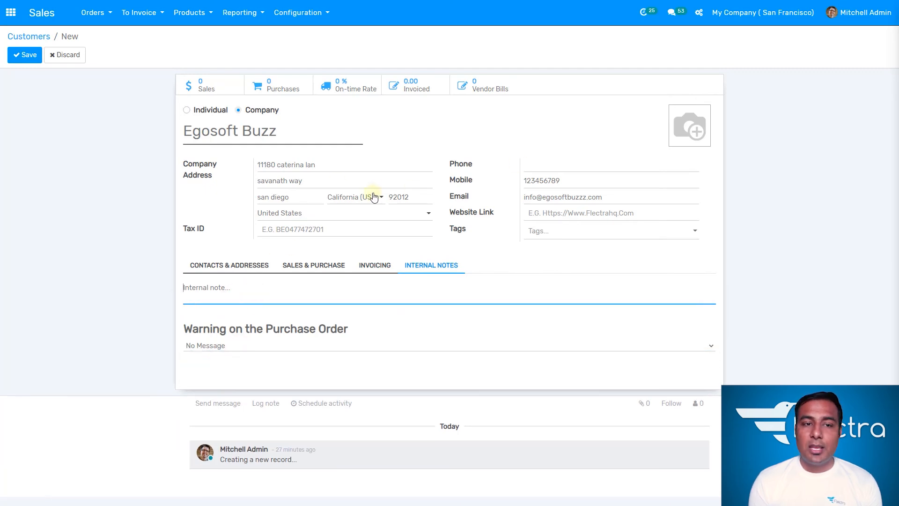
left_click(257, 267)
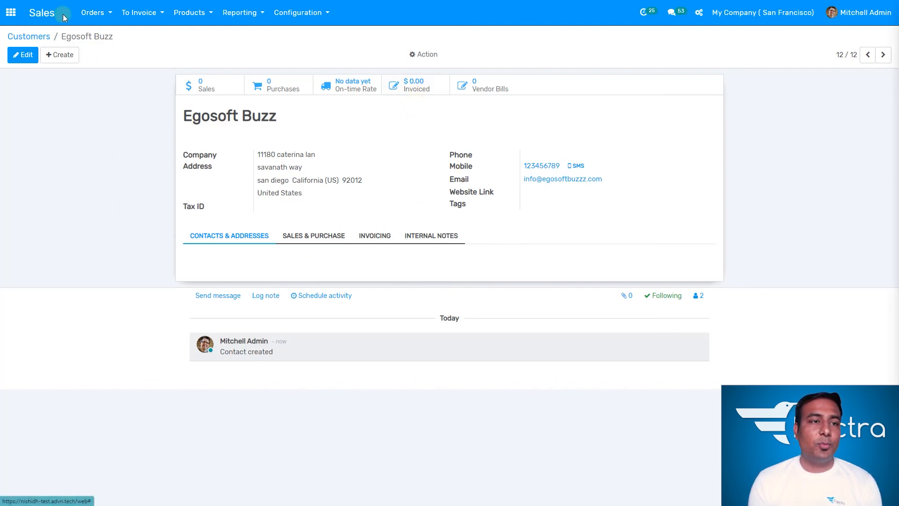
- Find Egosoft Buzz among the 12 customers, dismiss its activity popup, and switch to the Sales quotations list
left_click(99, 14)
left_click(117, 82)
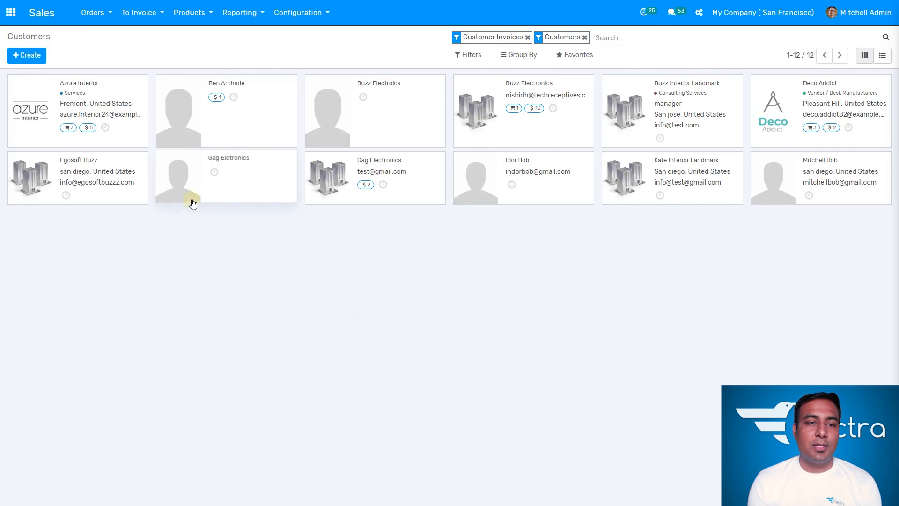
left_click(66, 195)
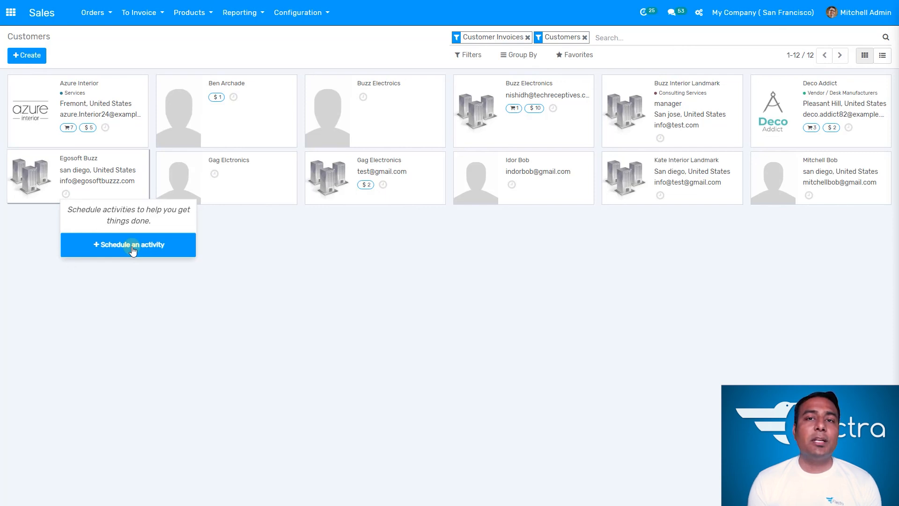
left_click(339, 242)
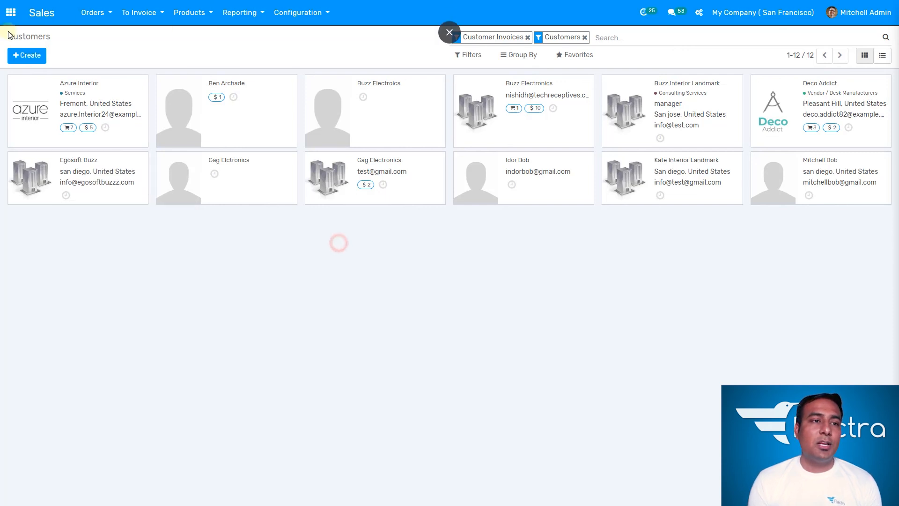
left_click(12, 17)
left_click(307, 96)
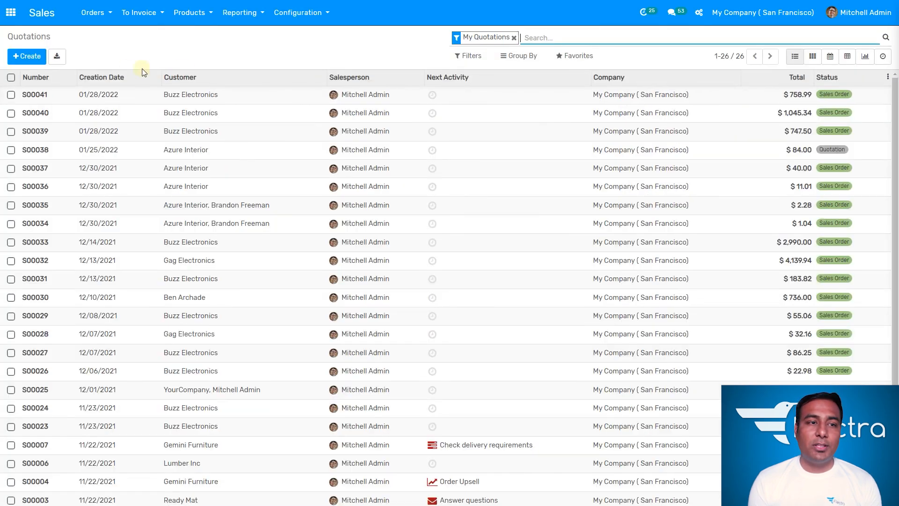
- Start a new quotation, pick an existing customer by typing part of their name, then clear the customer field
left_click(23, 60)
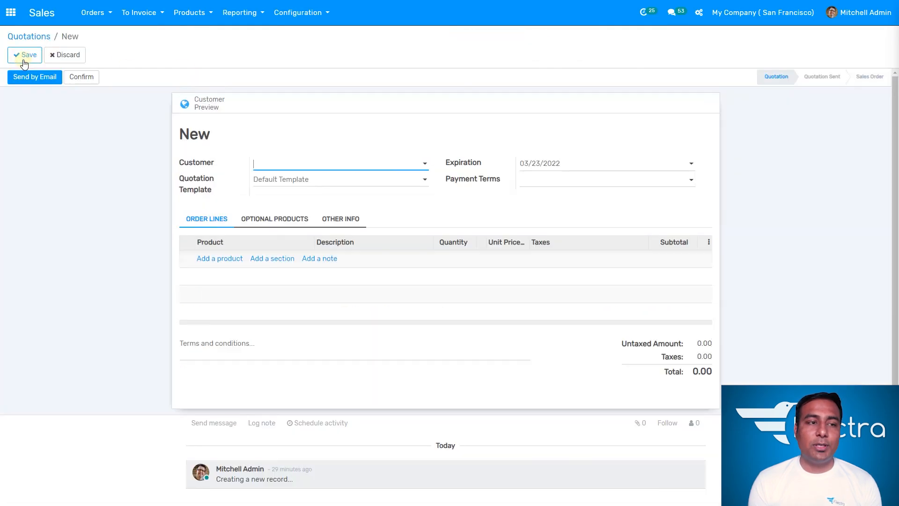
left_click(311, 169)
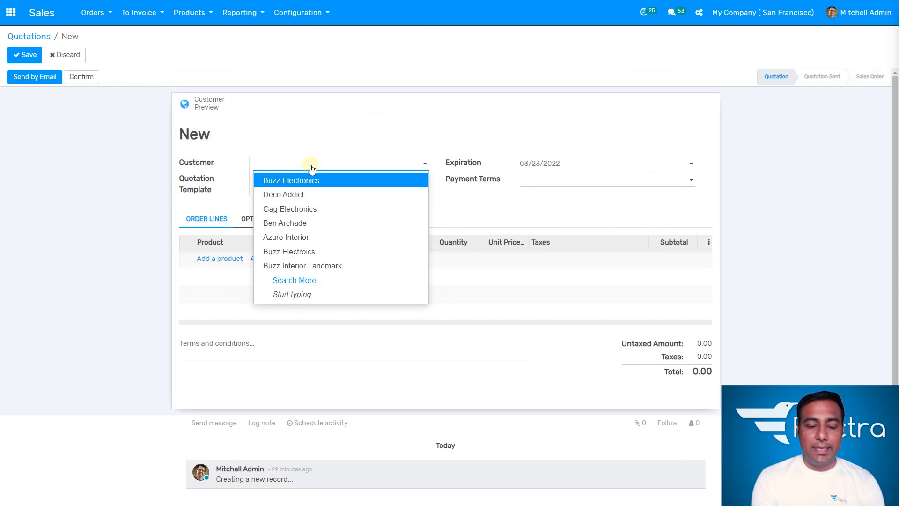
type("mitchel")
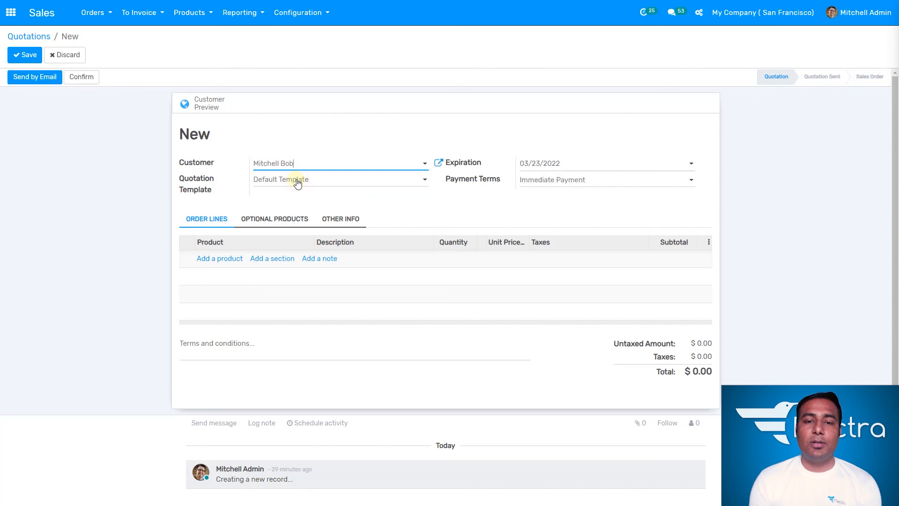
key("BackSpace")
key("BackSpace")
key("BackSpace")
key("BackSpace")
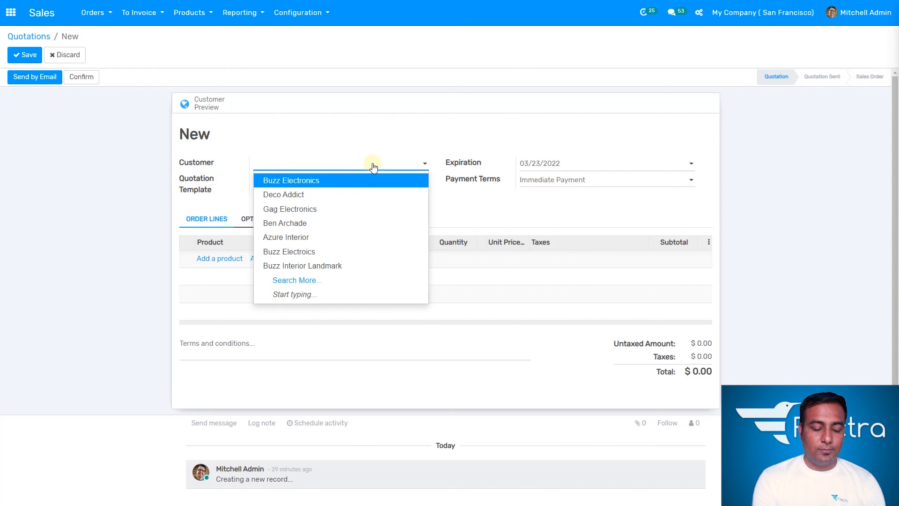
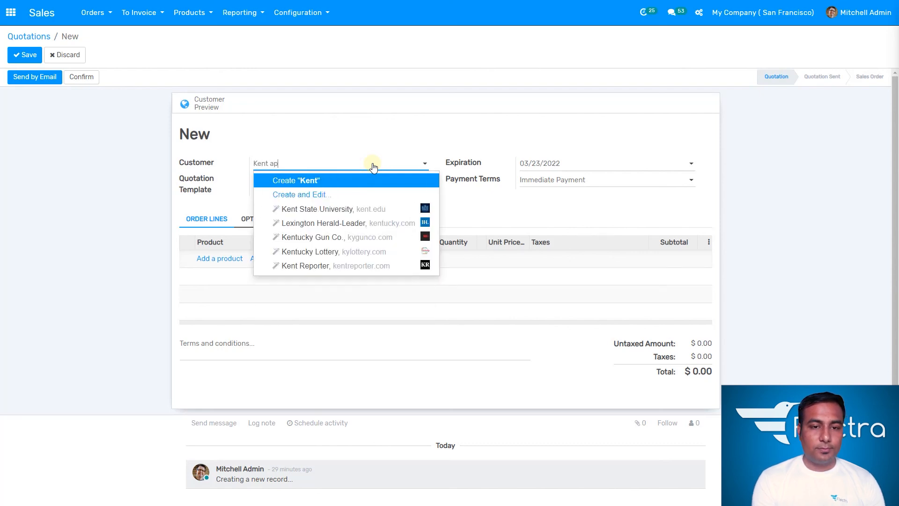
- Quick-create a new customer from the quotation's Customer field, then discard the unsaved quotation and return home
left_click(334, 185)
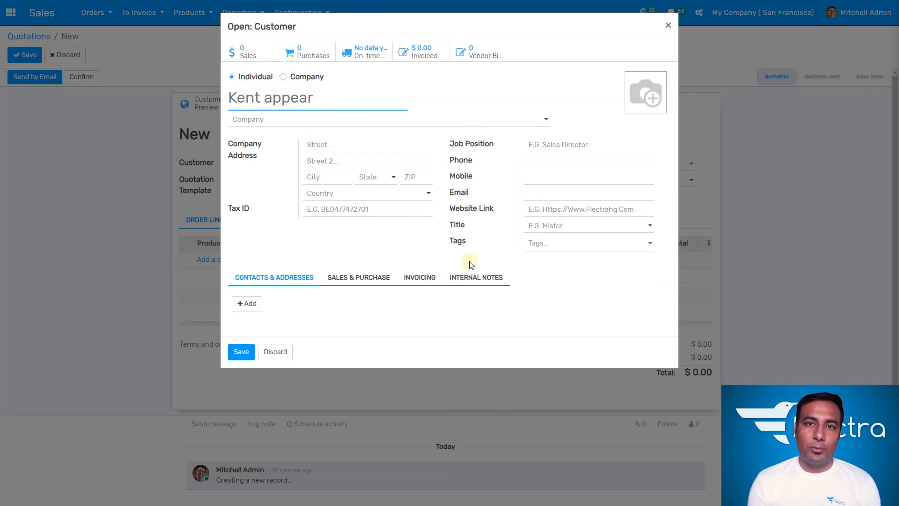
left_click(243, 351)
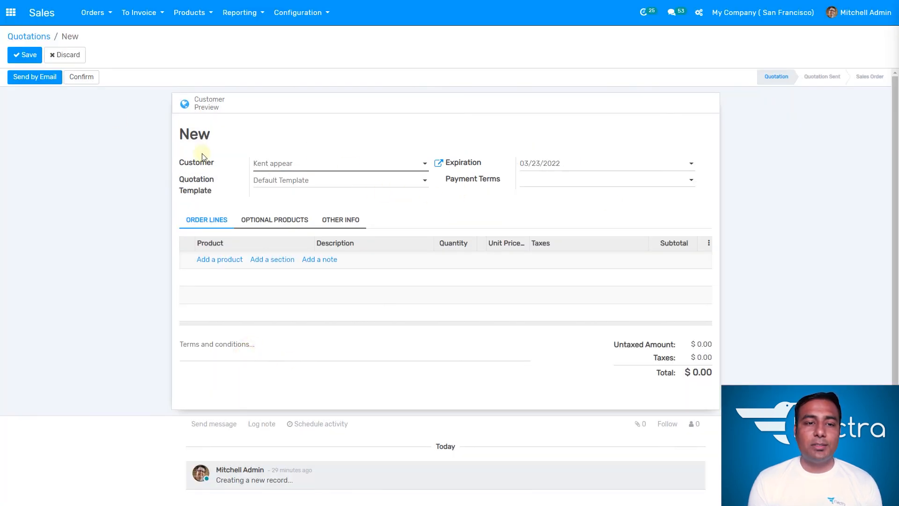
left_click(11, 12)
key("Return")
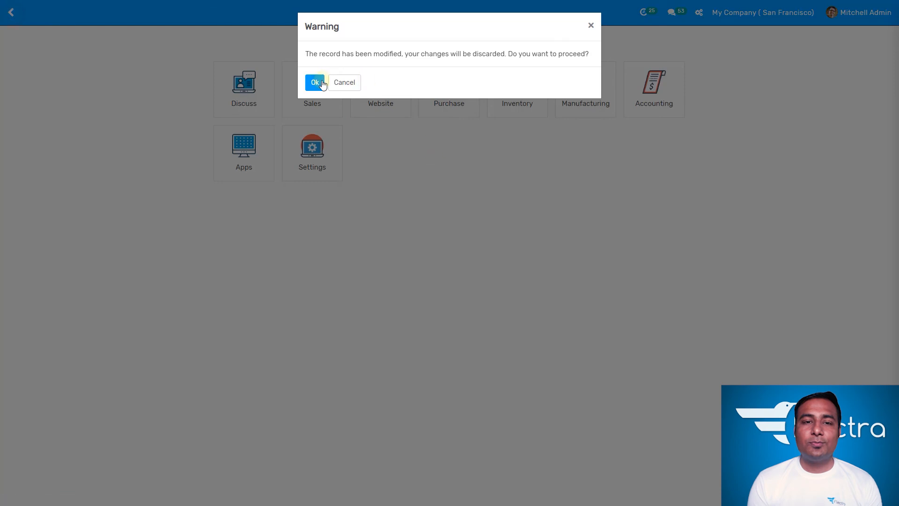